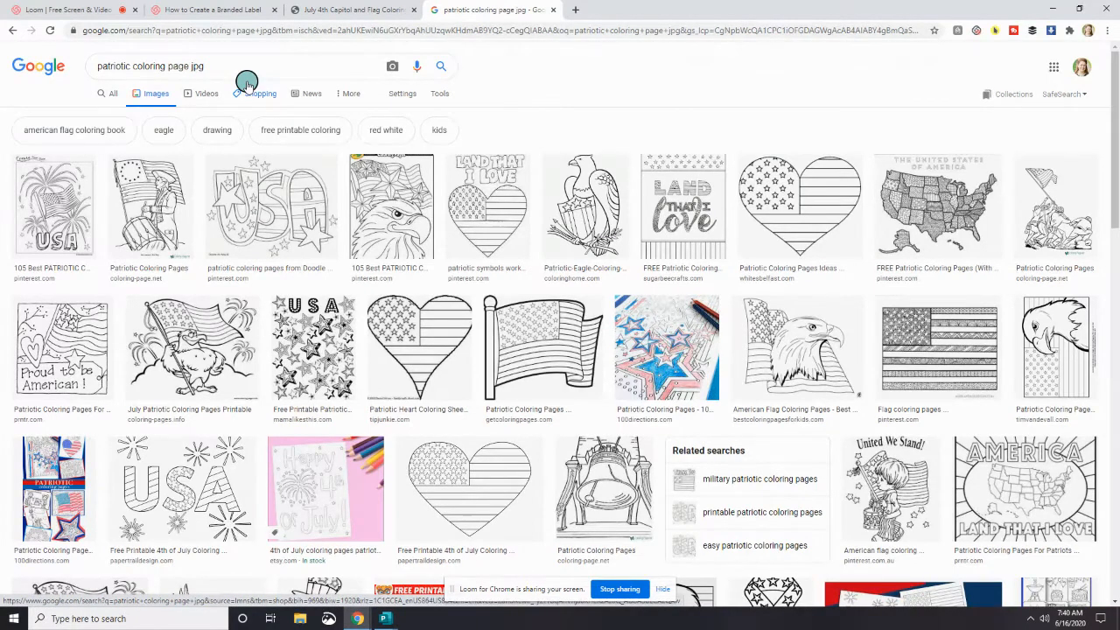
# - Preview the starred USA doodle coloring page in the image results and check the options for the enlarged picture
pyautogui.click(292, 203)
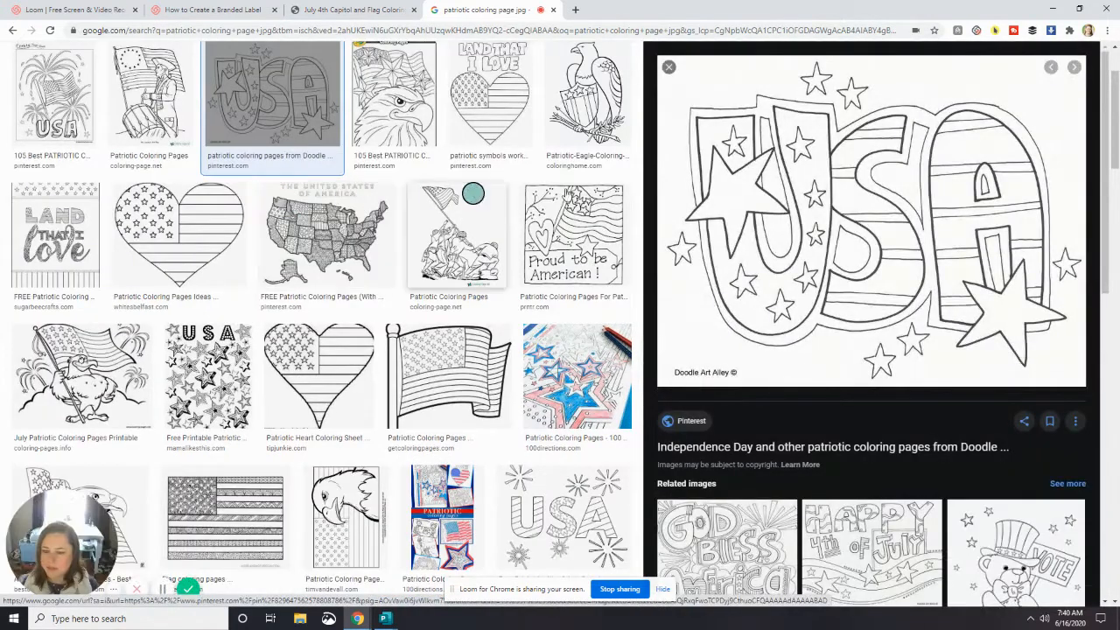
pyautogui.rightClick(803, 186)
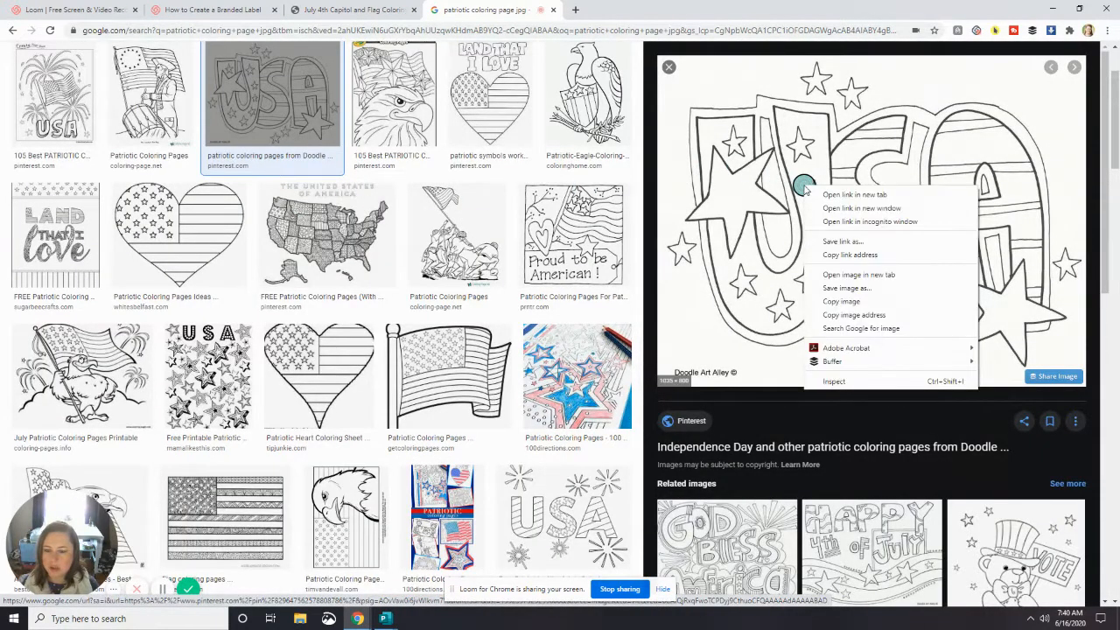
pyautogui.moveTo(773, 136); pyautogui.dragTo(775, 133)
pyautogui.scroll(-2, 775, 132)
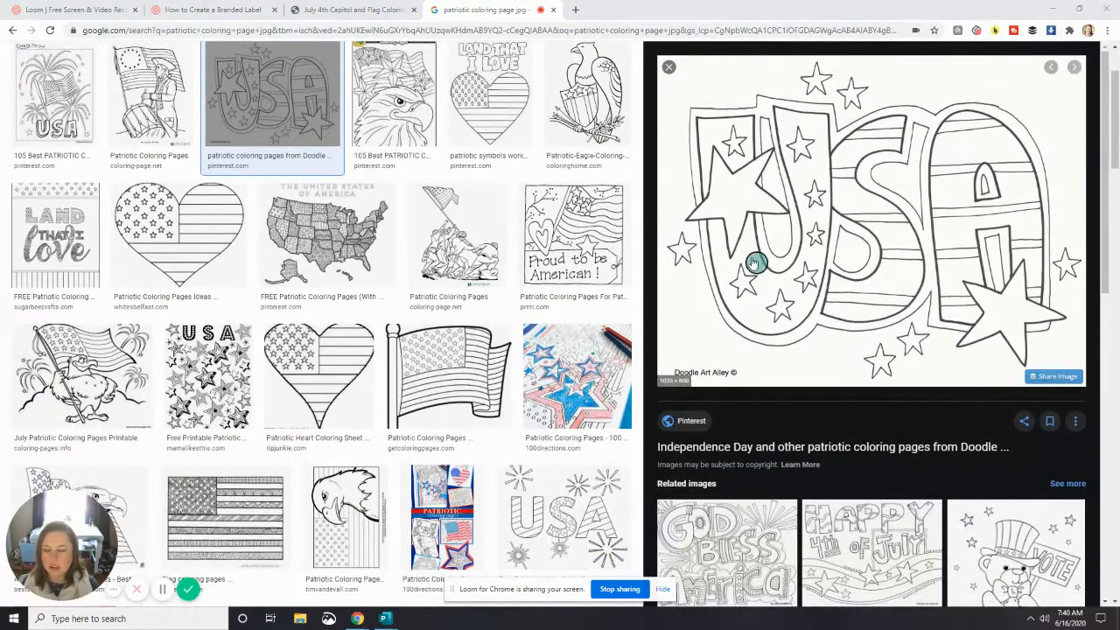
pyautogui.scroll(2, 754, 257)
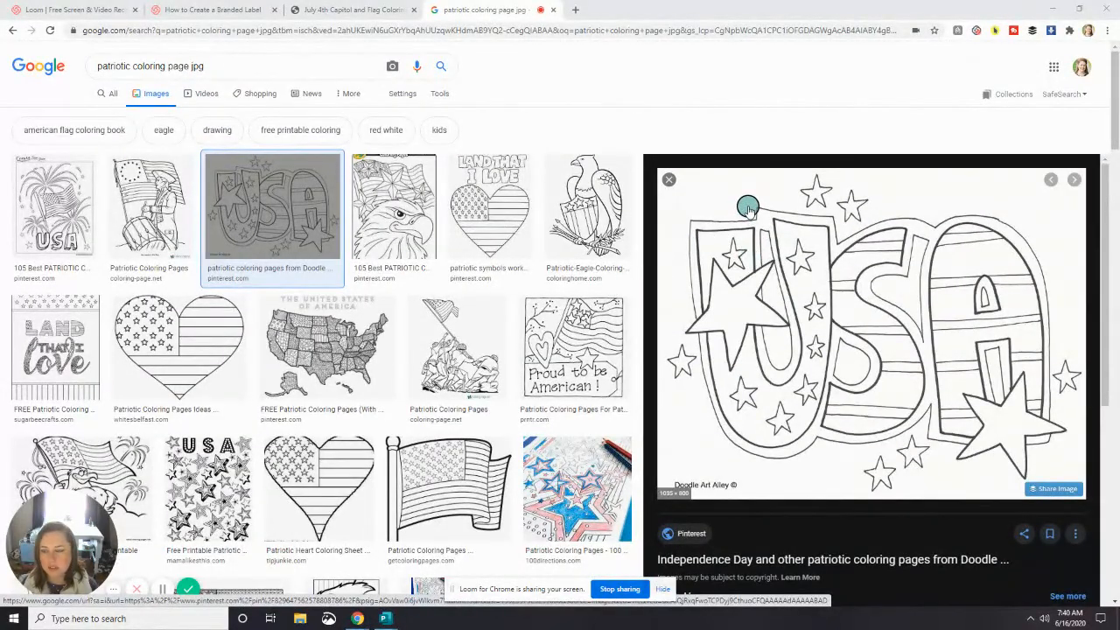
# - Preview the eagle, heart flag, "Land That I Love" lettering and flag-carrying eagle coloring pages in the image results
pyautogui.click(407, 201)
pyautogui.click(500, 105)
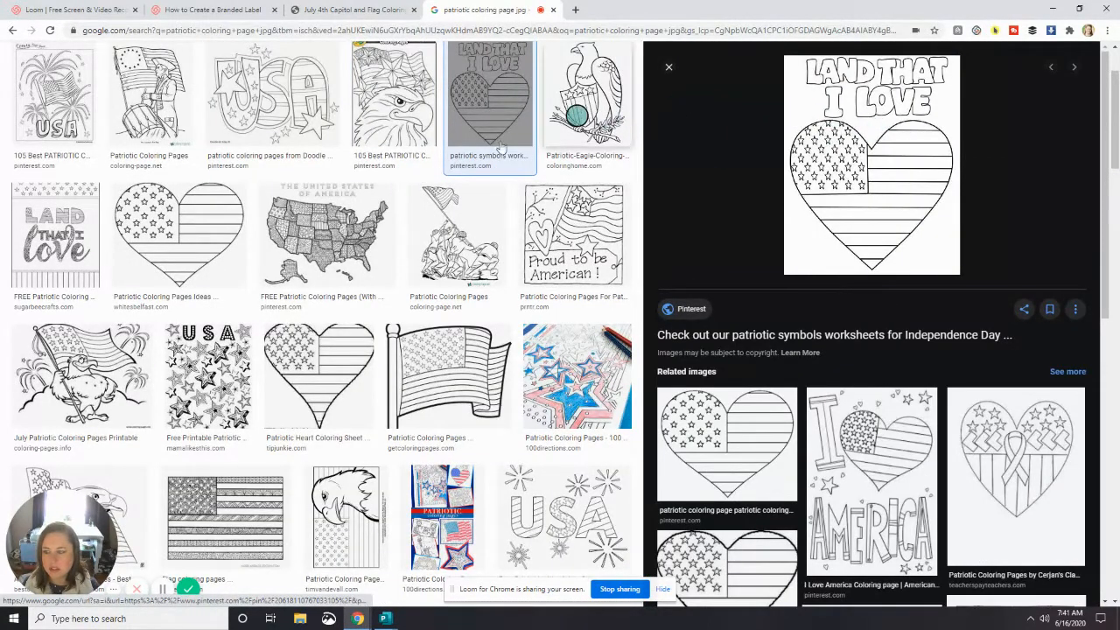
pyautogui.click(55, 234)
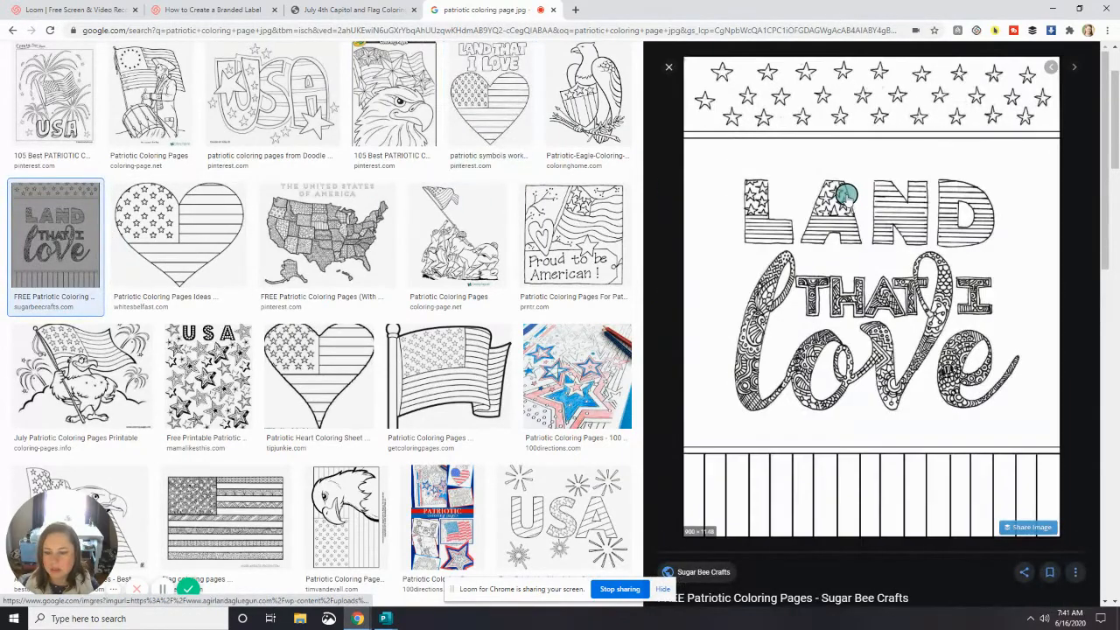
pyautogui.moveTo(887, 332); pyautogui.dragTo(810, 445)
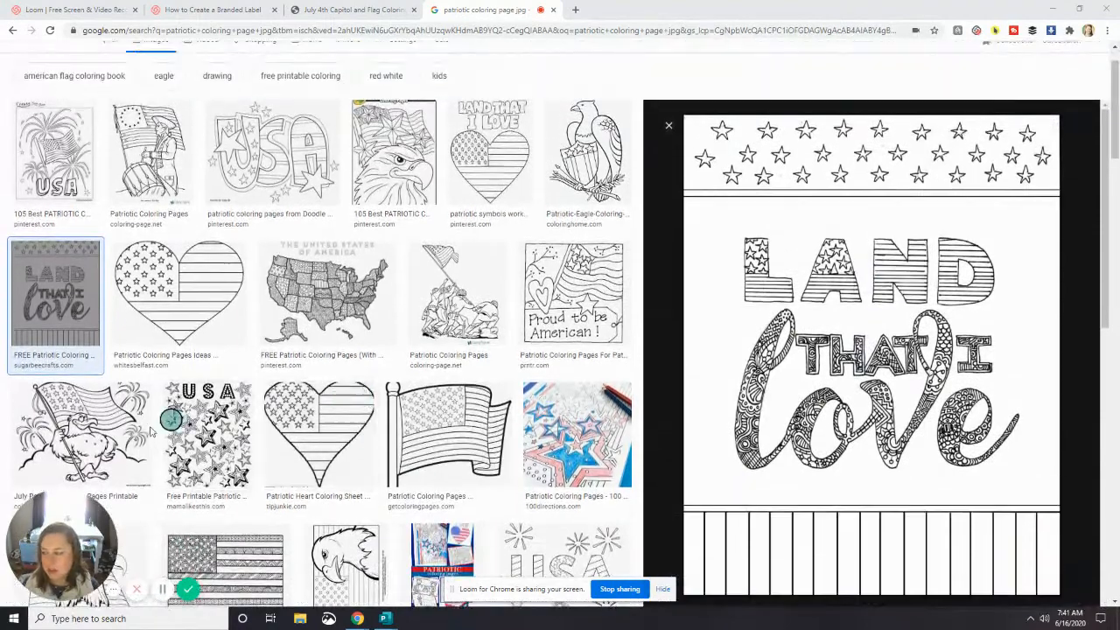
pyautogui.click(96, 435)
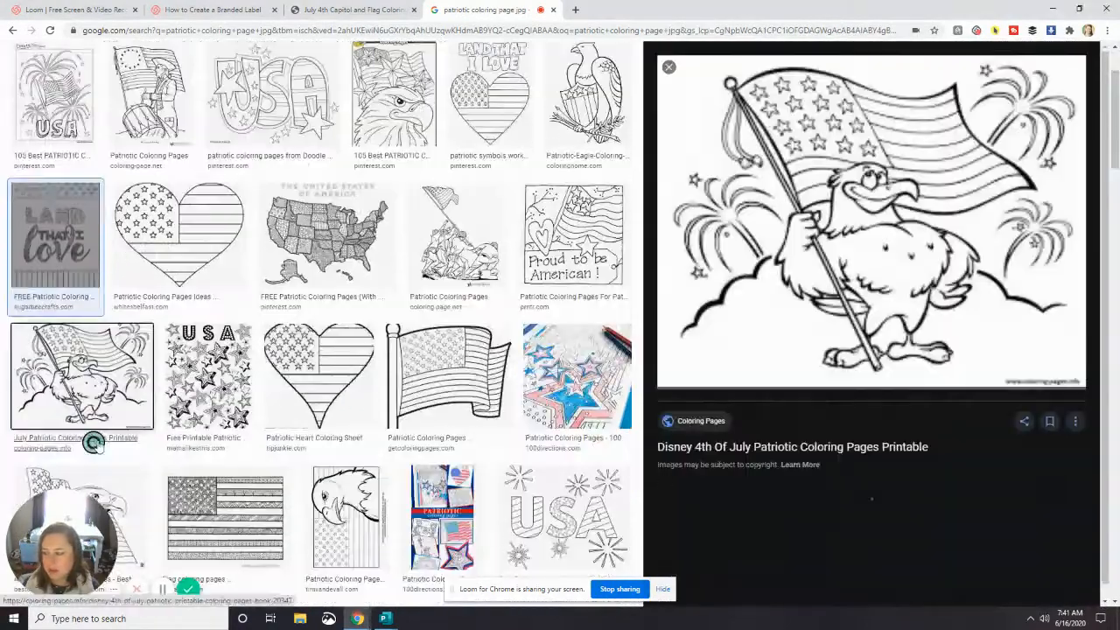
pyautogui.moveTo(837, 203); pyautogui.dragTo(1119, 271)
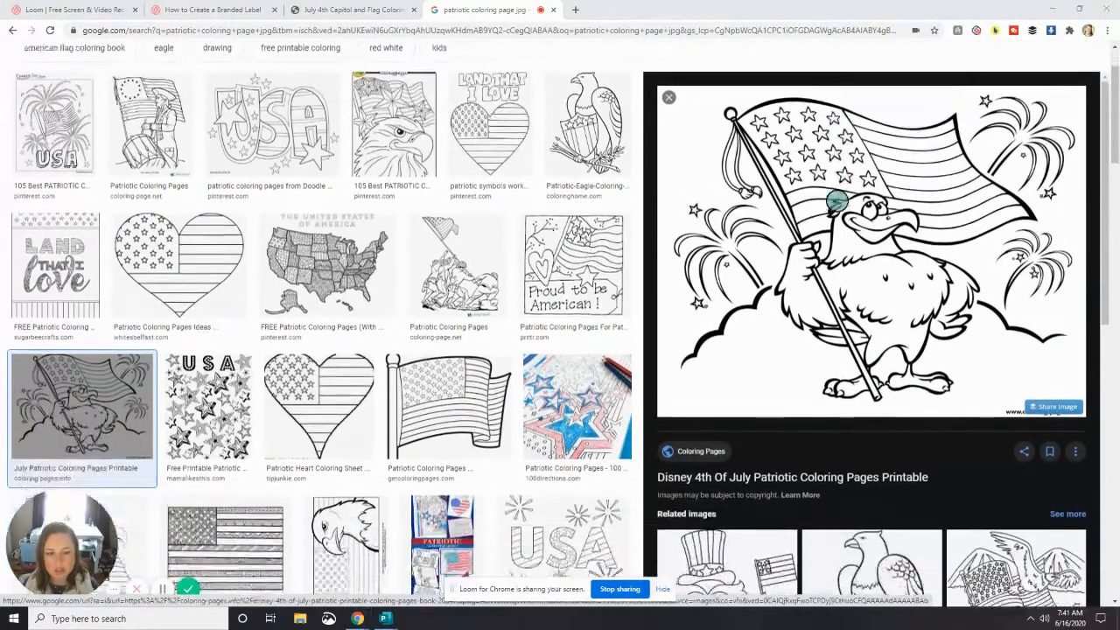
# - Open Canva in a new browser tab and create a blank flyer design
pyautogui.hotkey('ctrl', 't')
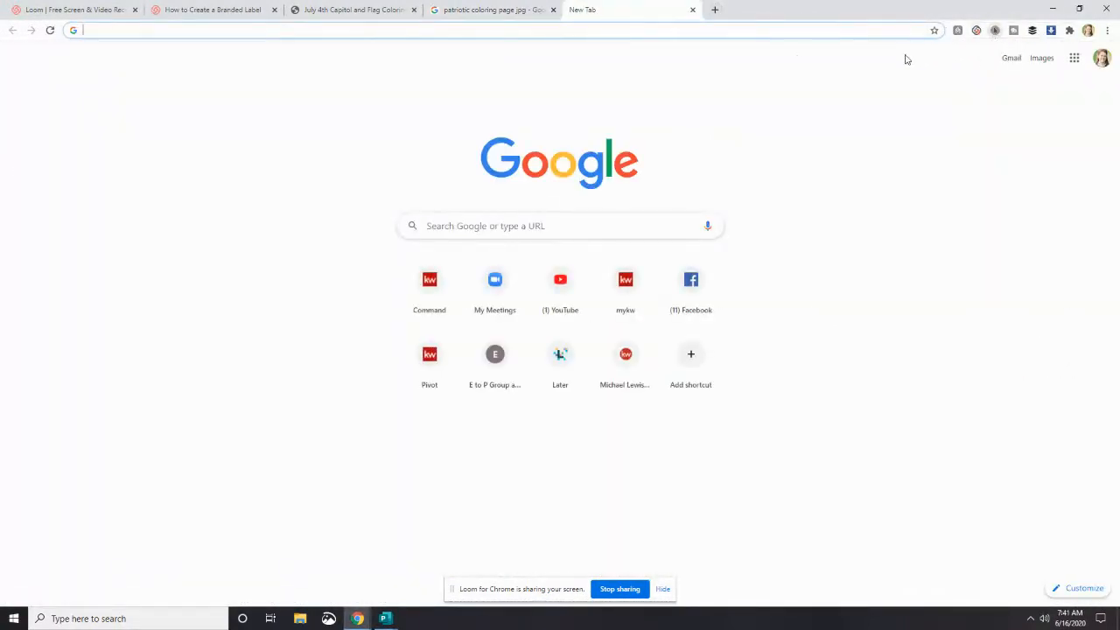
pyautogui.click(745, 30)
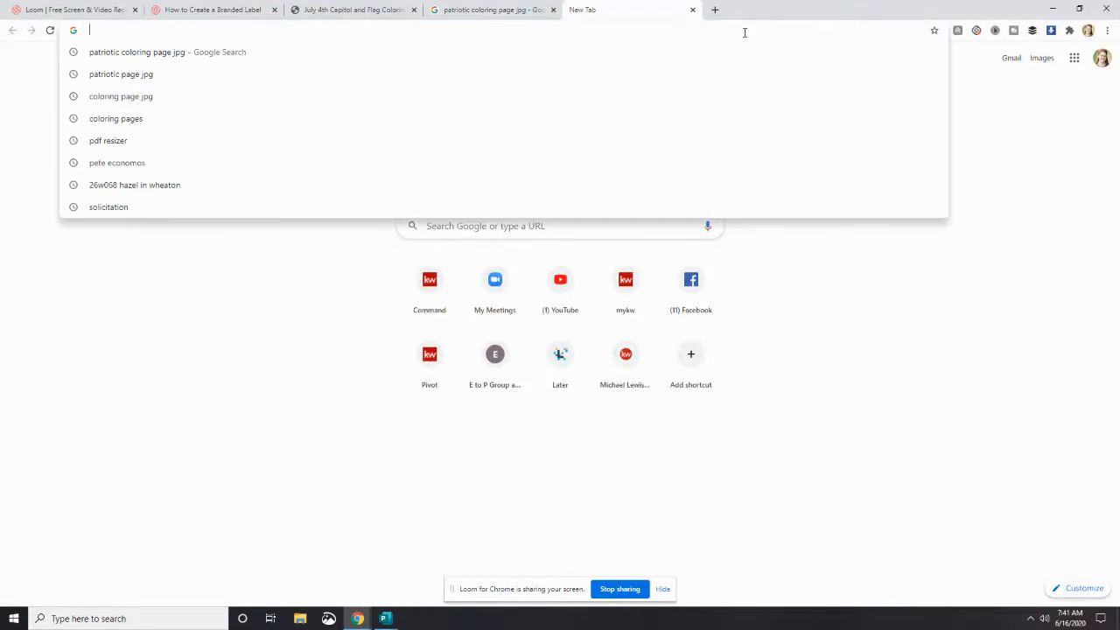
pyautogui.write('canva.')
pyautogui.press('Return')
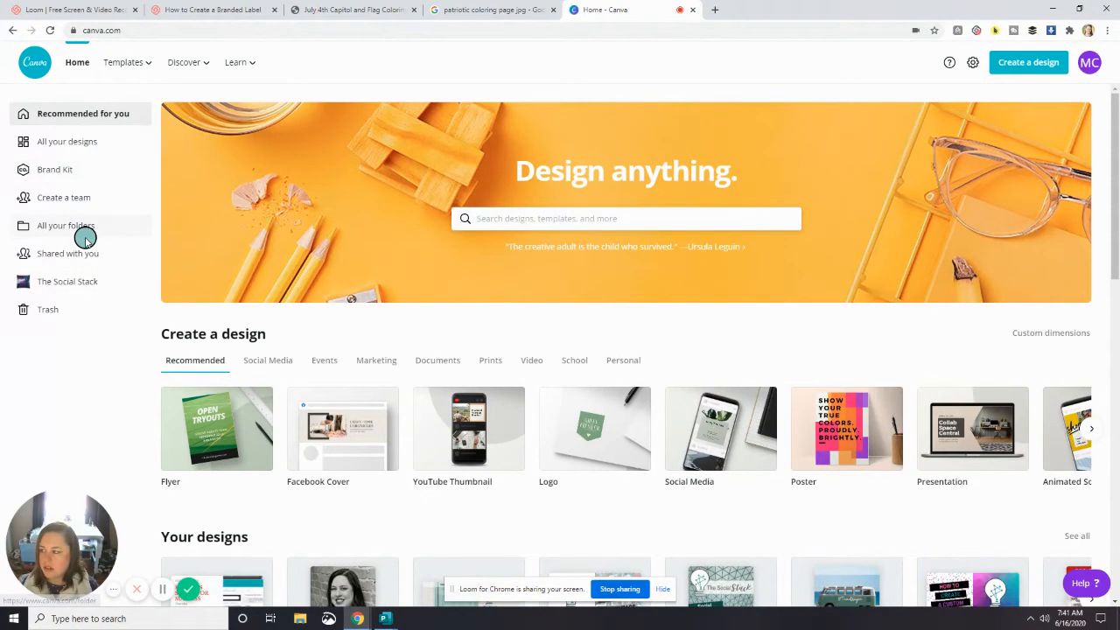
pyautogui.click(1031, 65)
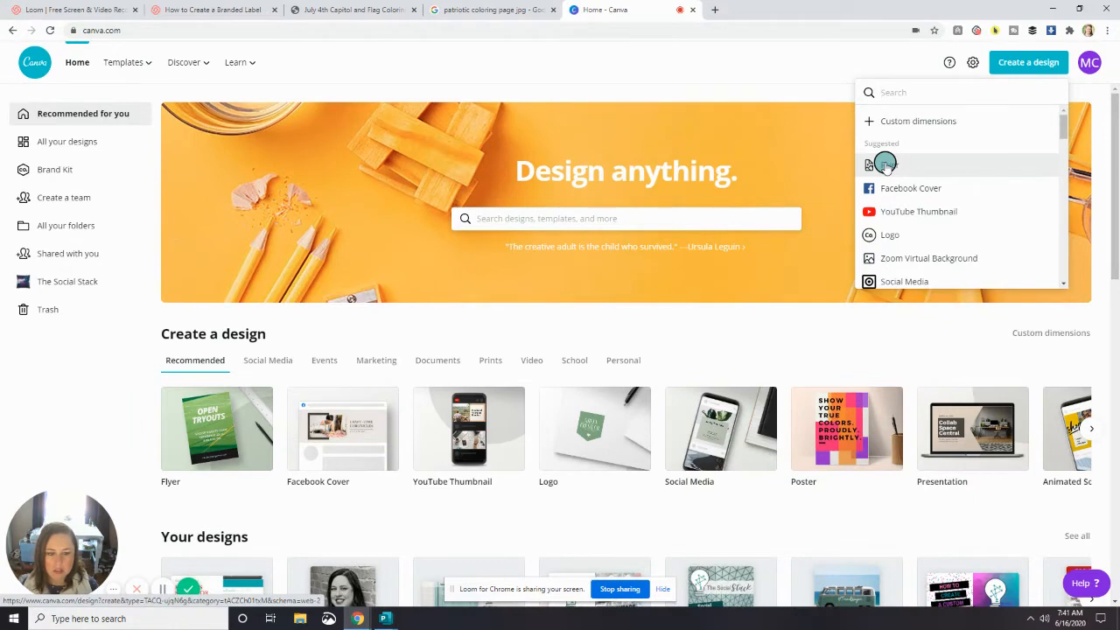
pyautogui.click(885, 164)
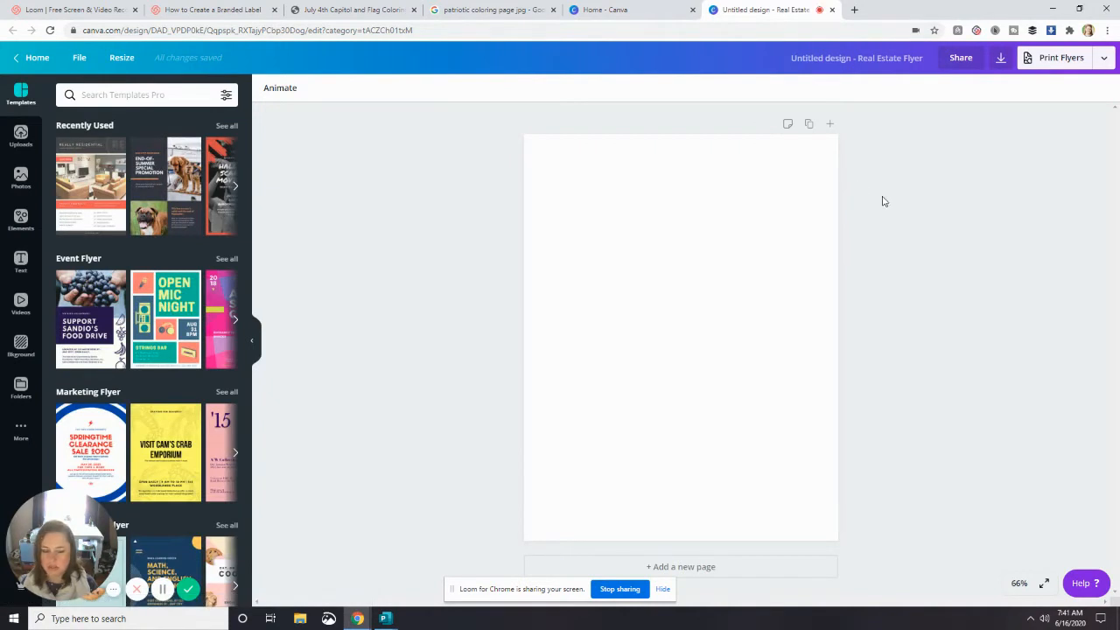
# - Upload the "Land That I Love" coloring page image, place it on the flyer and enlarge it to fill the page
pyautogui.moveTo(1119, 533); pyautogui.dragTo(160, 255)
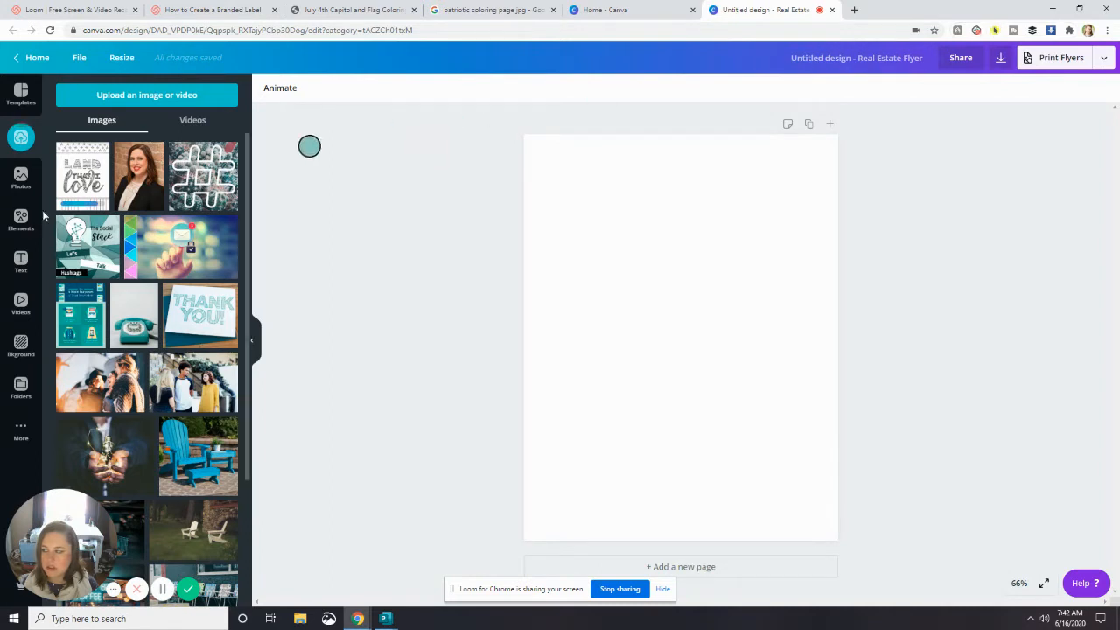
pyautogui.click(74, 179)
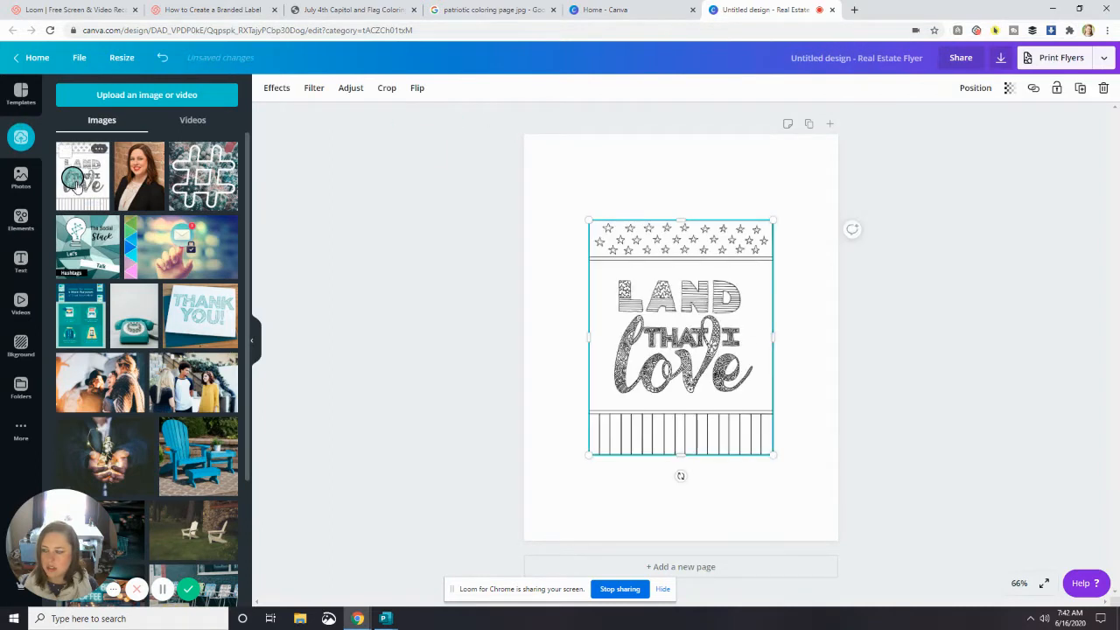
pyautogui.moveTo(691, 335); pyautogui.dragTo(631, 251)
pyautogui.moveTo(714, 369); pyautogui.dragTo(843, 544)
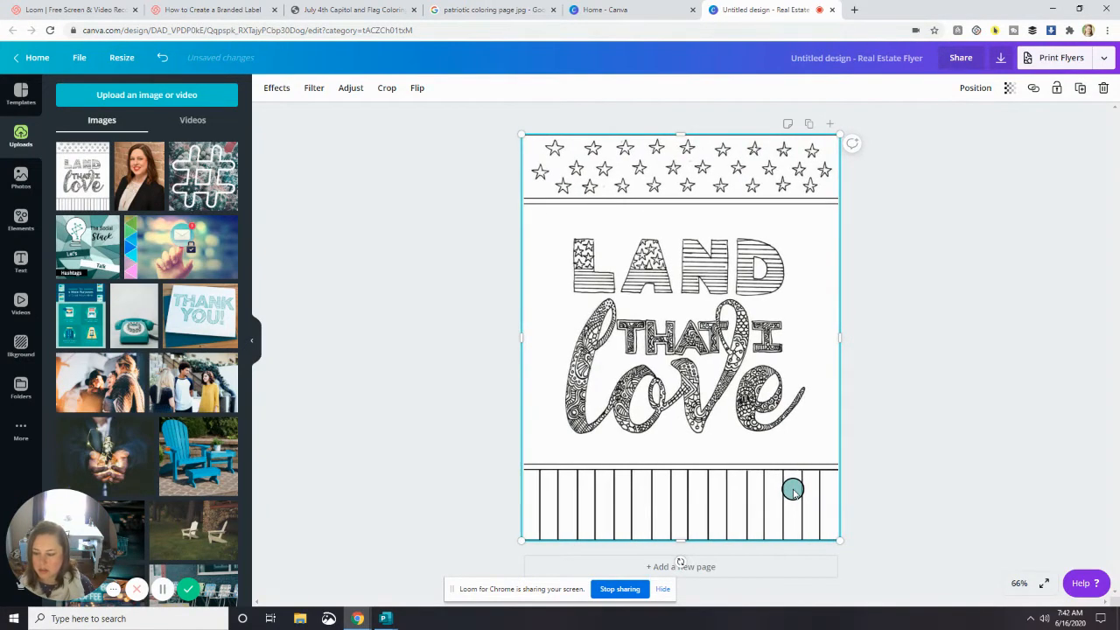
pyautogui.click(923, 407)
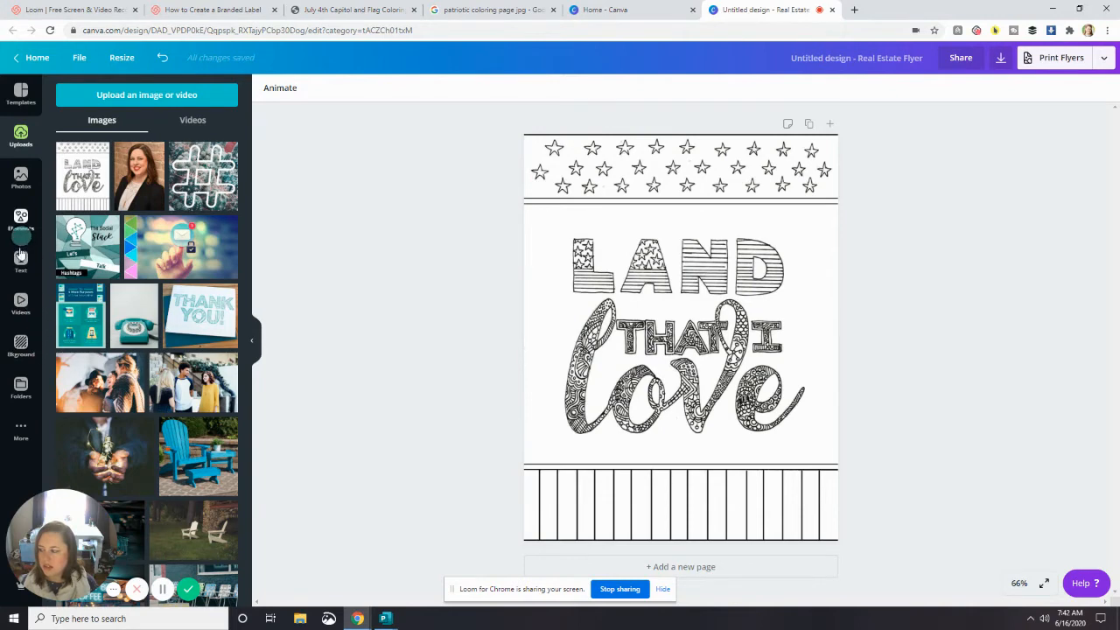
# - Add the round black lightbulb logo from The Social Stack folder, shrink it and place it in the page's lower-left corner
pyautogui.click(23, 432)
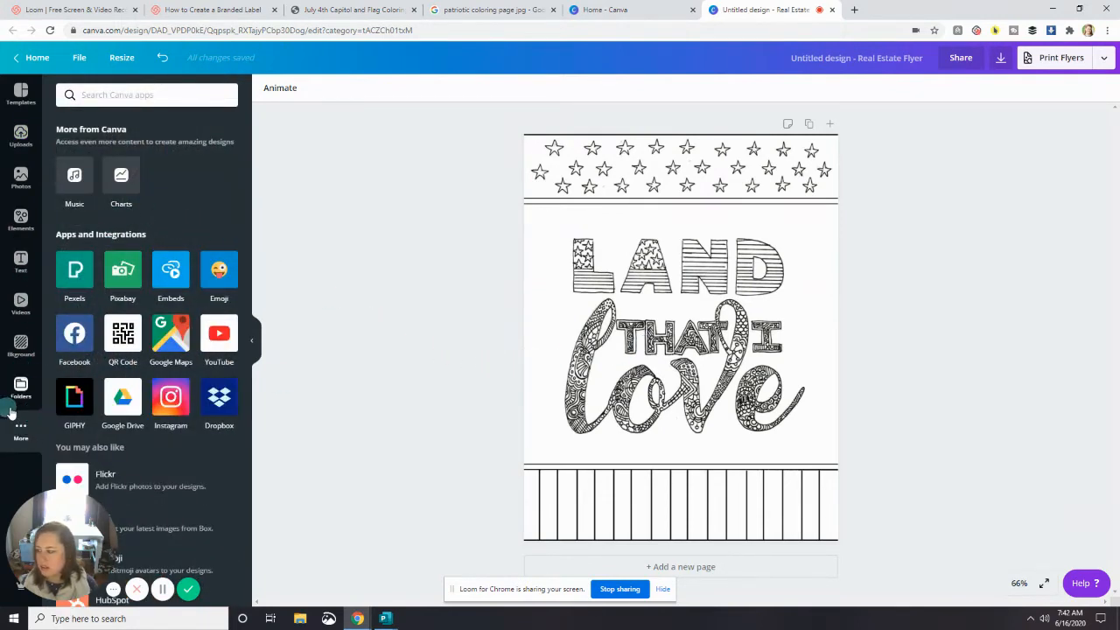
pyautogui.click(23, 389)
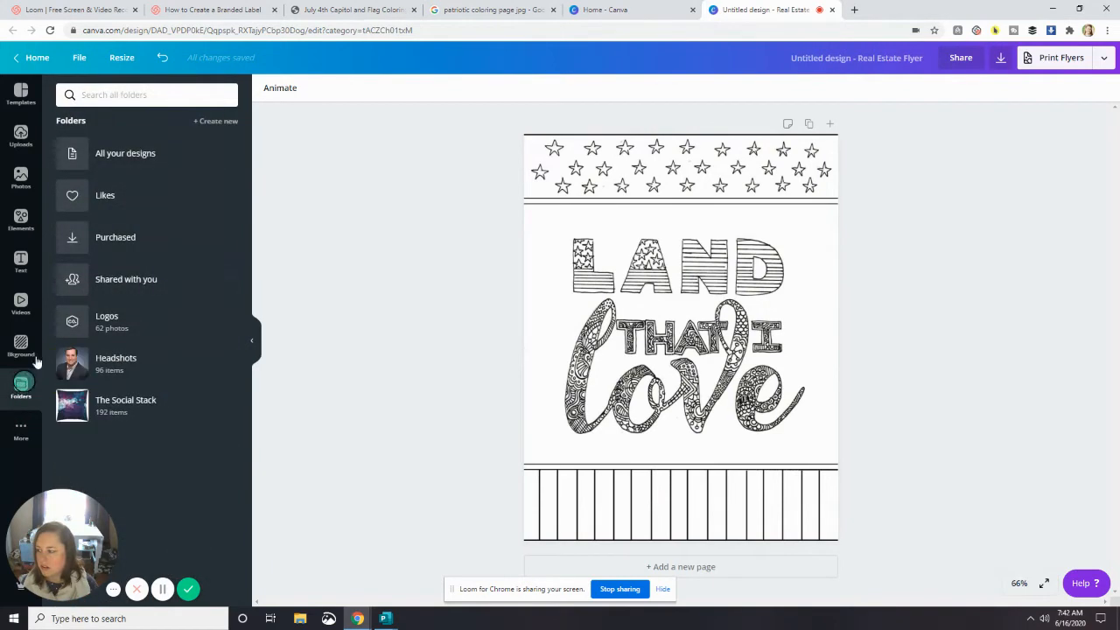
pyautogui.click(100, 401)
pyautogui.click(188, 357)
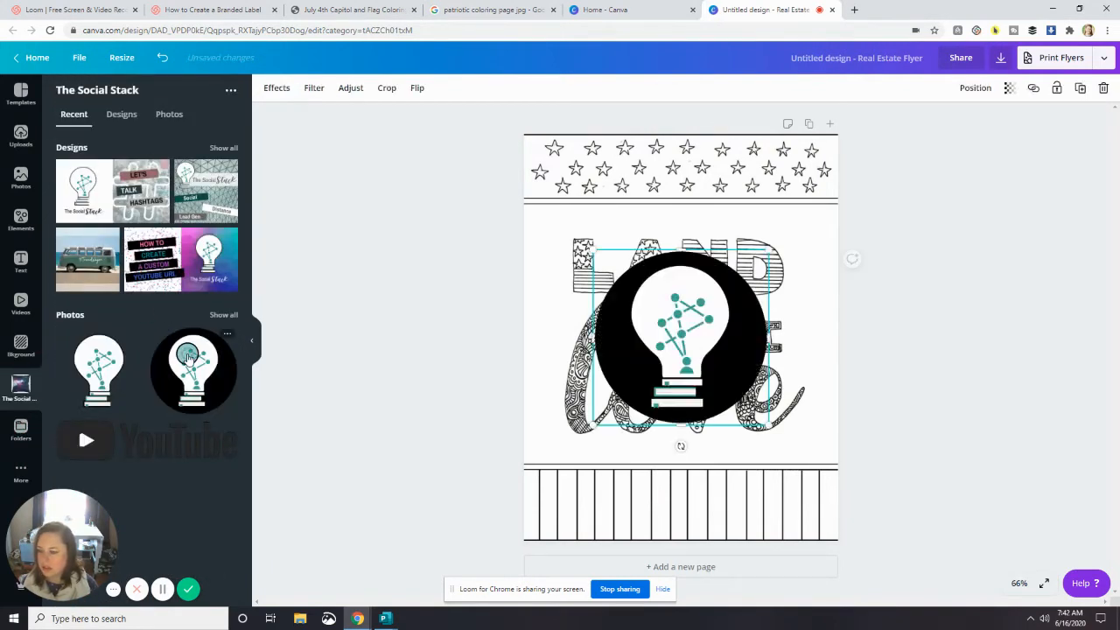
pyautogui.moveTo(767, 253); pyautogui.dragTo(661, 351)
pyautogui.moveTo(634, 389); pyautogui.dragTo(549, 519)
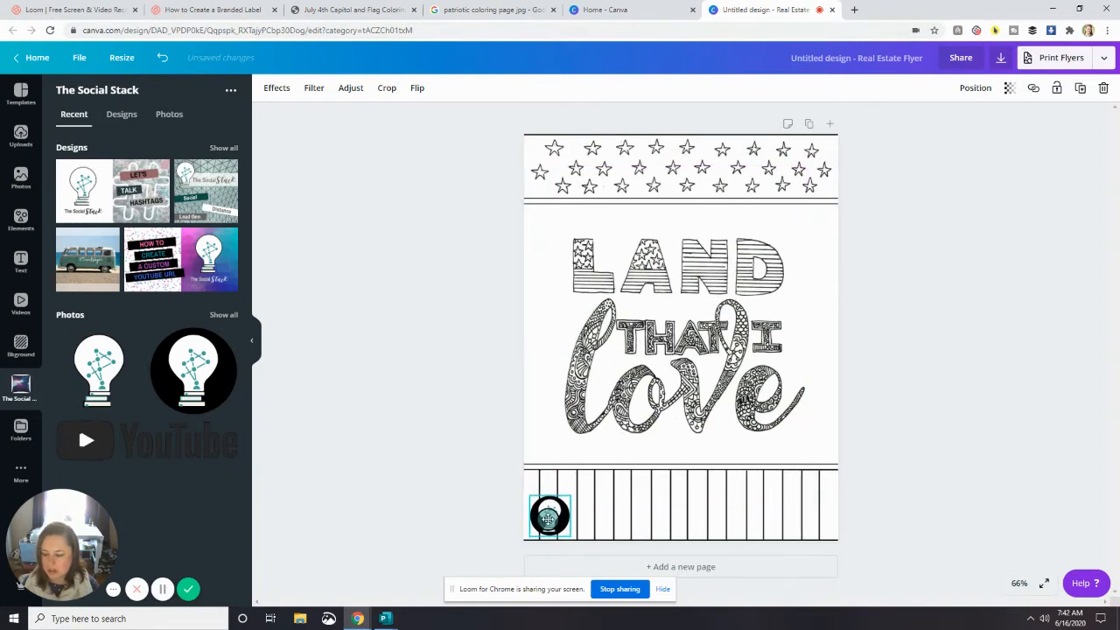
pyautogui.click(514, 527)
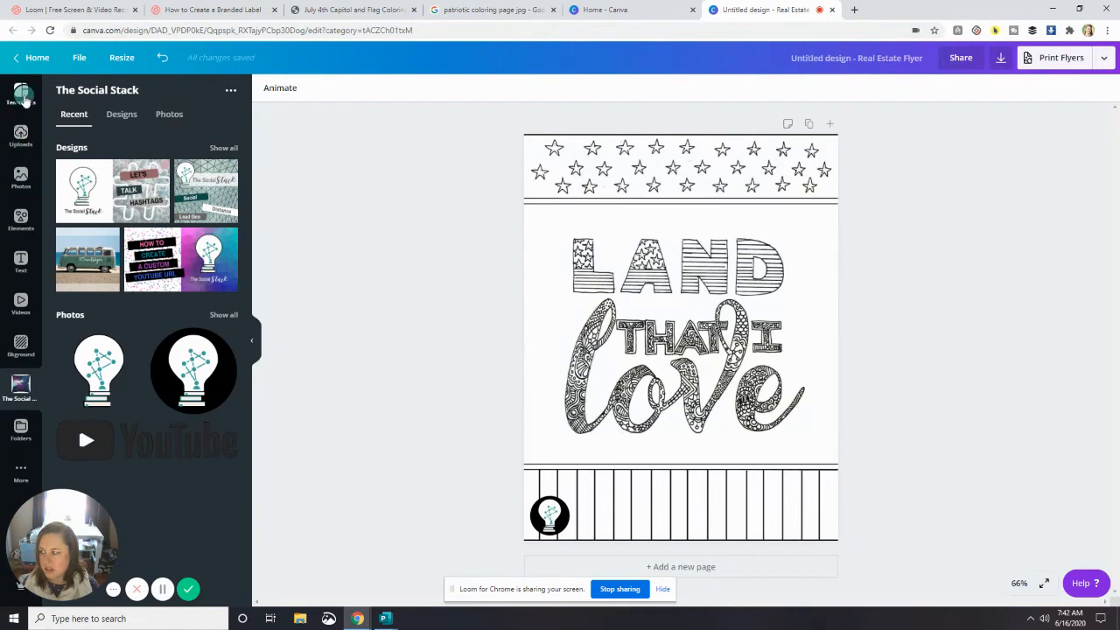
# - Add a black subheading reading "The Social" and place it directly to the right of the logo
pyautogui.click(21, 260)
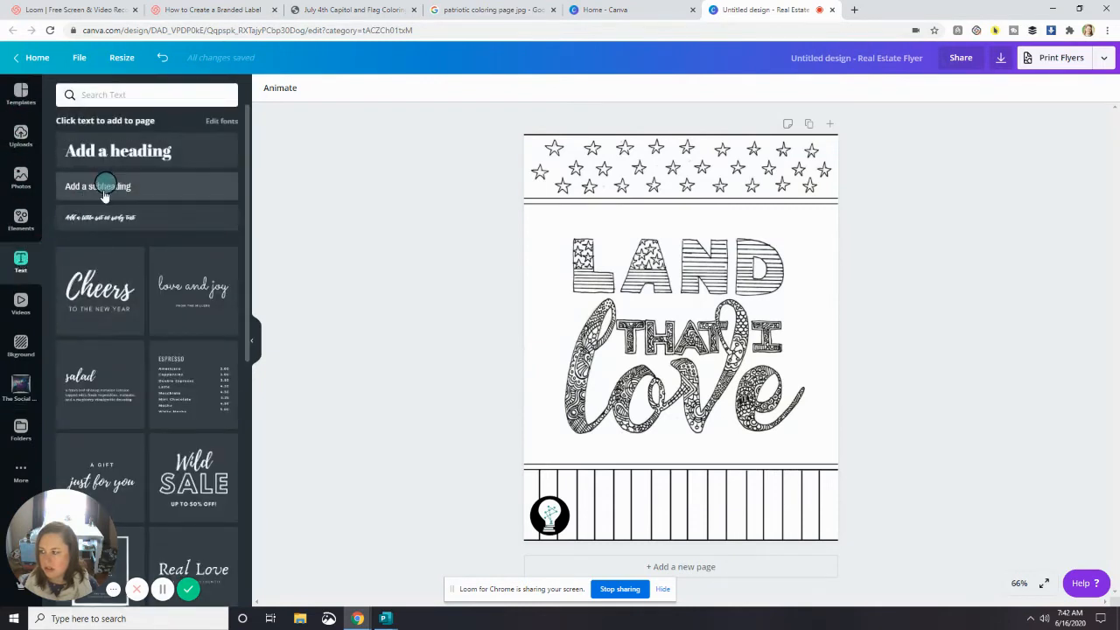
pyautogui.click(105, 185)
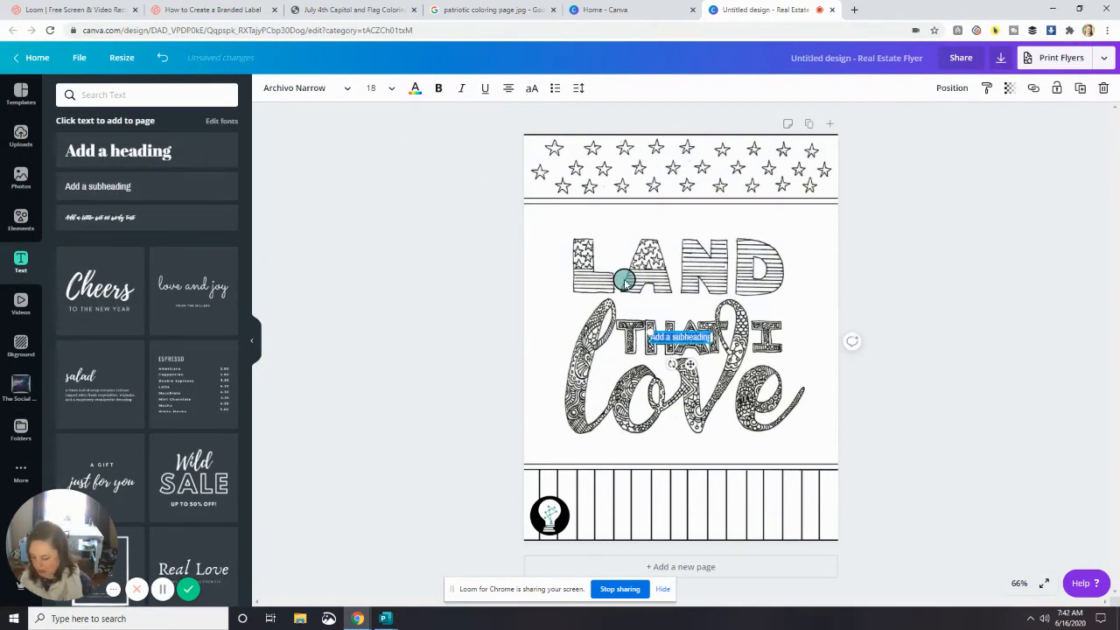
pyautogui.press('BackSpace')
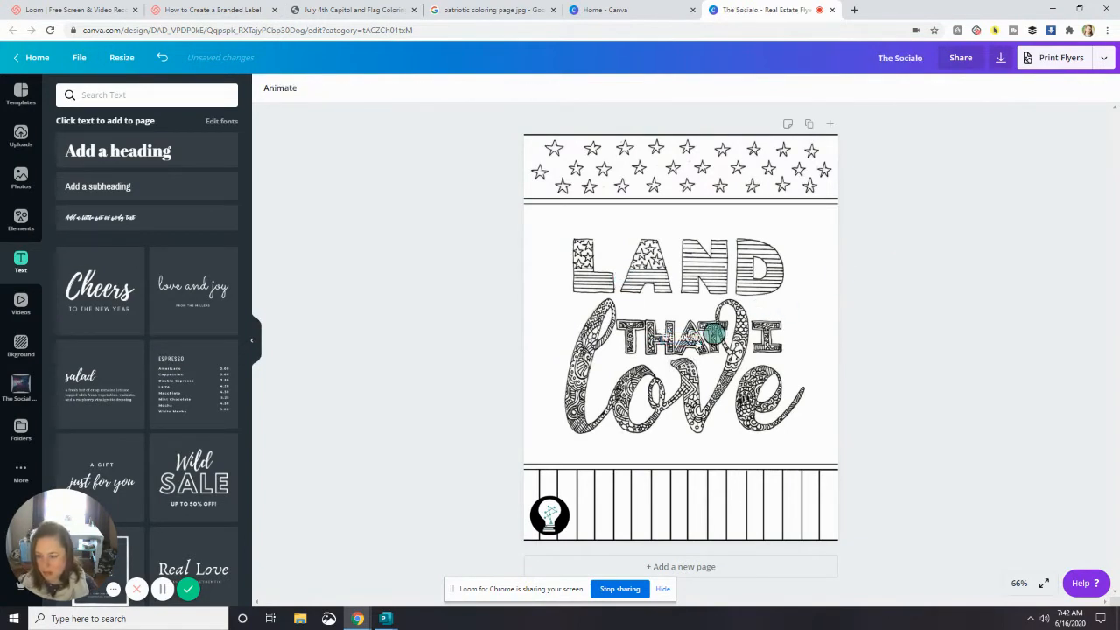
pyautogui.moveTo(691, 339); pyautogui.dragTo(600, 519)
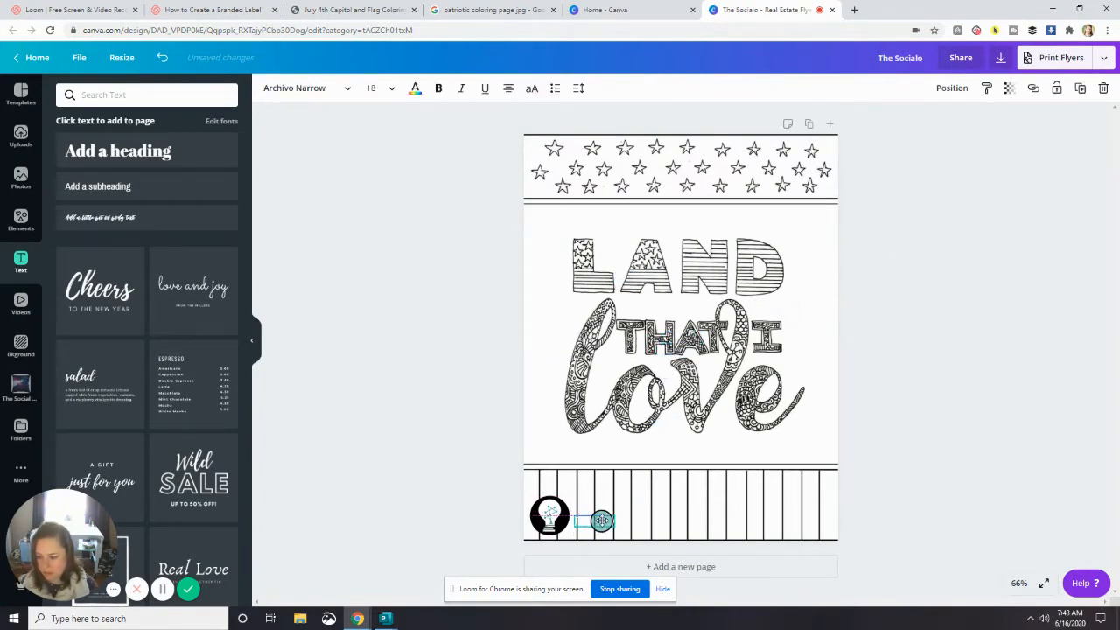
pyautogui.click(417, 88)
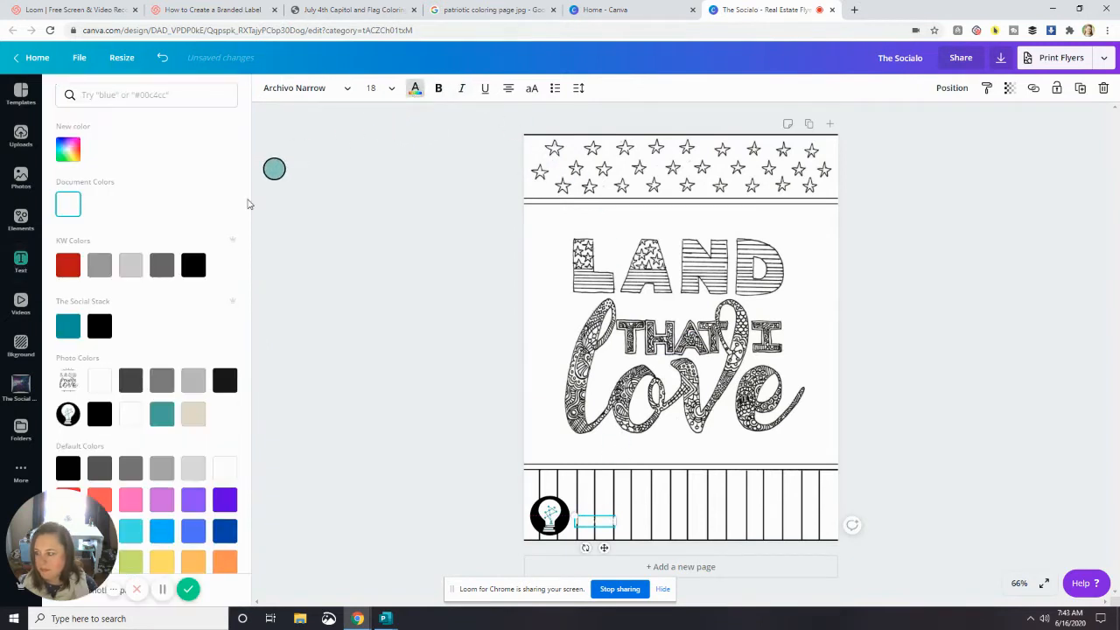
pyautogui.click(193, 265)
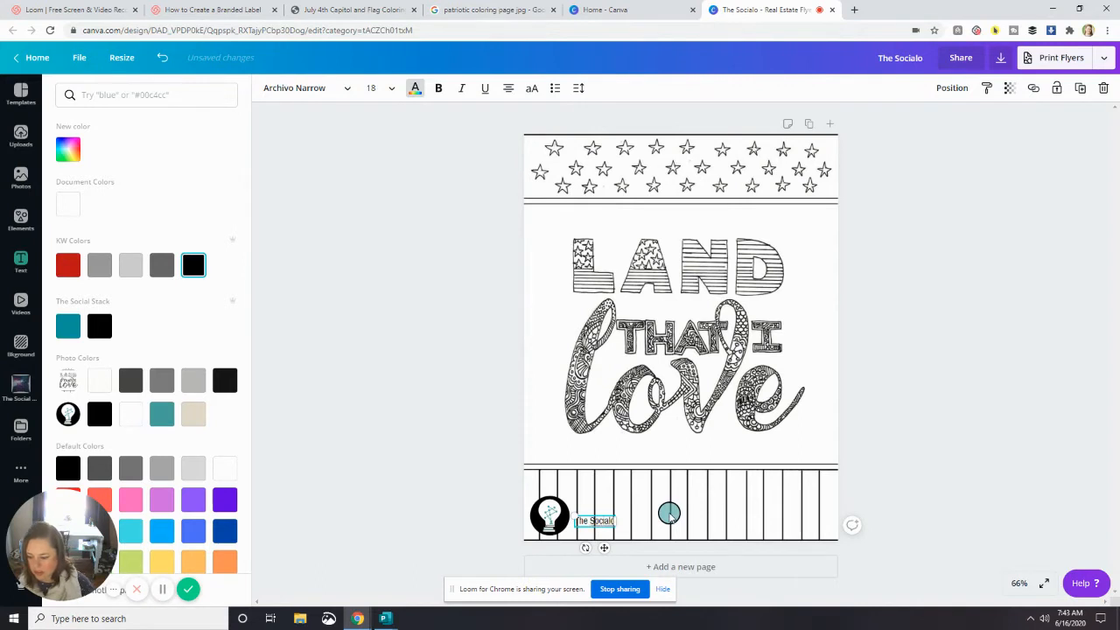
pyautogui.click(971, 421)
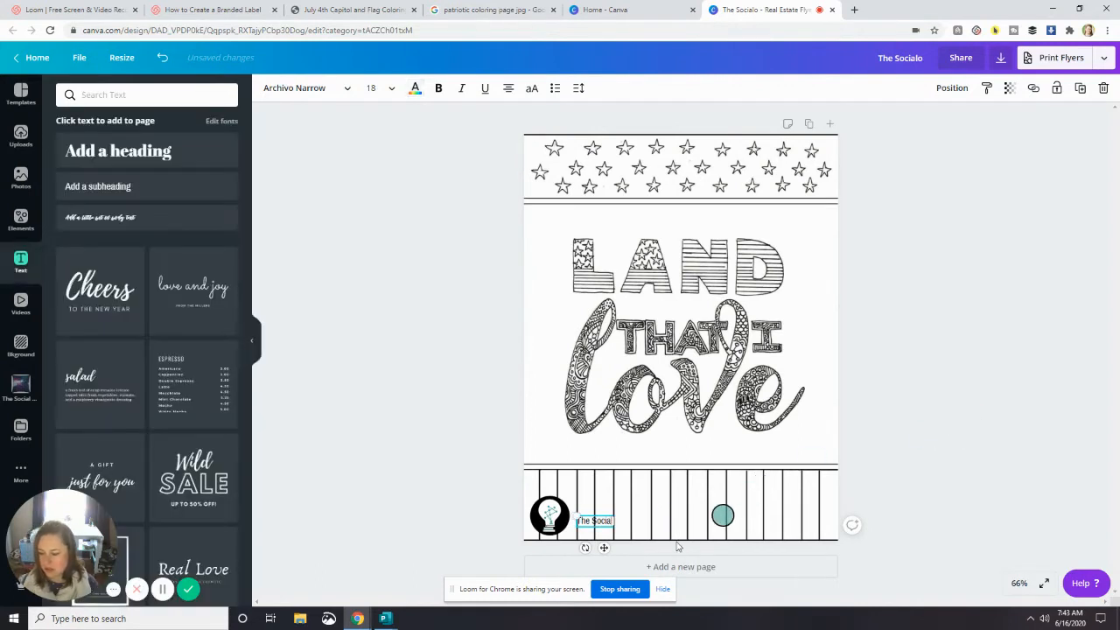
# - Enlarge the "The Social" text to size 23.6 and move it beside the upper half of the logo
pyautogui.moveTo(577, 512); pyautogui.dragTo(586, 523)
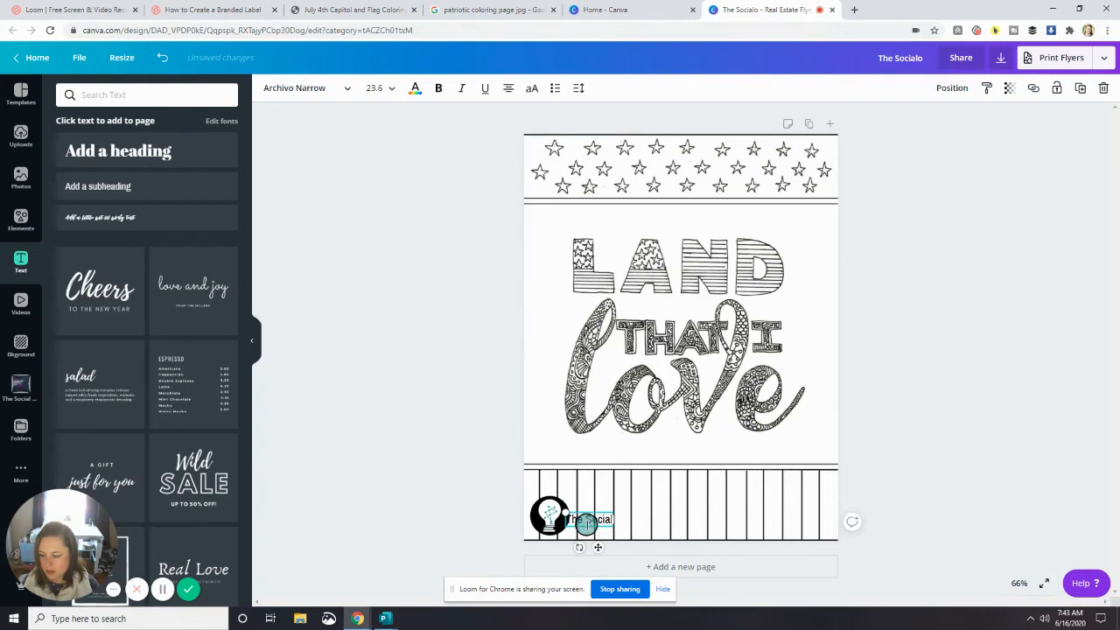
pyautogui.click(505, 490)
pyautogui.click(588, 513)
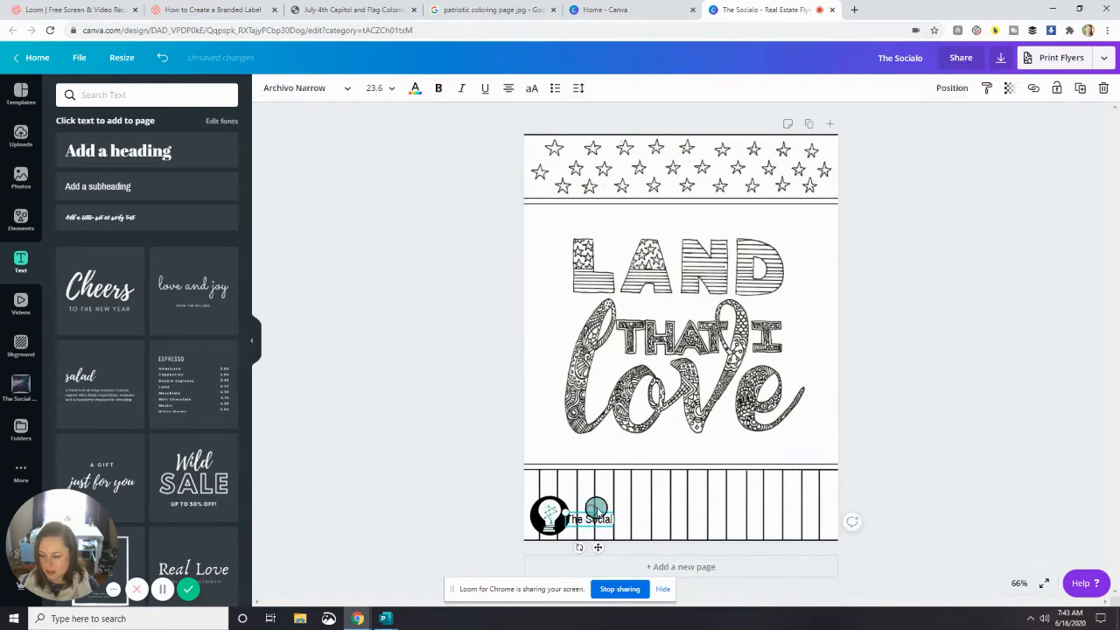
pyautogui.moveTo(598, 549); pyautogui.dragTo(604, 535)
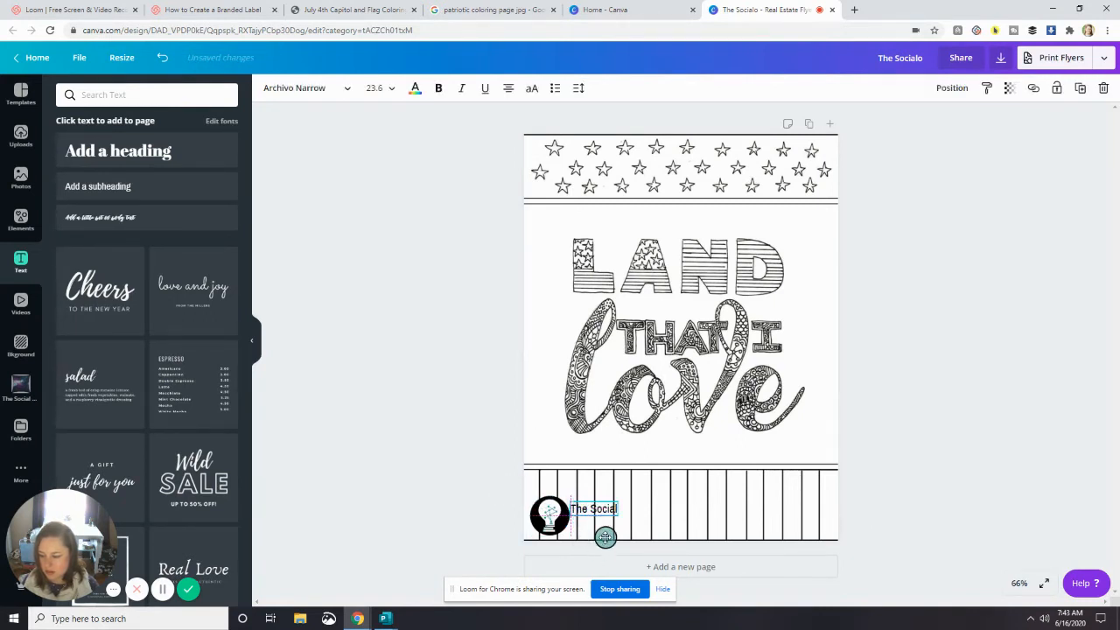
# - Add body text reading "Stack" in the Battery script font, enlarge it to size 28.3 and place it beneath "The Social"
pyautogui.click(139, 214)
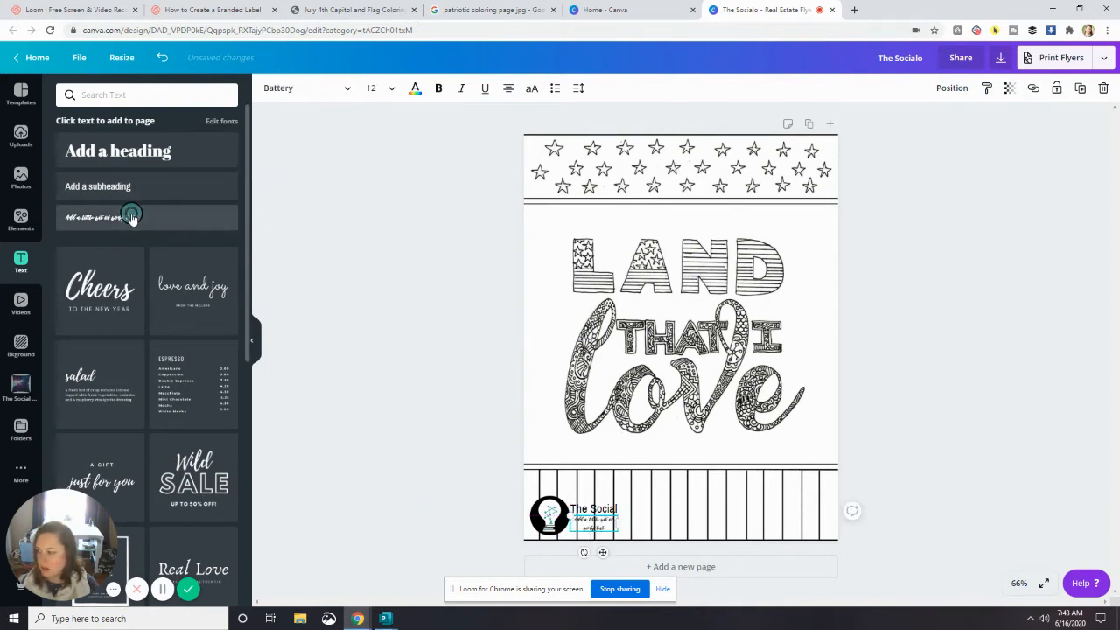
pyautogui.moveTo(595, 519); pyautogui.dragTo(600, 513)
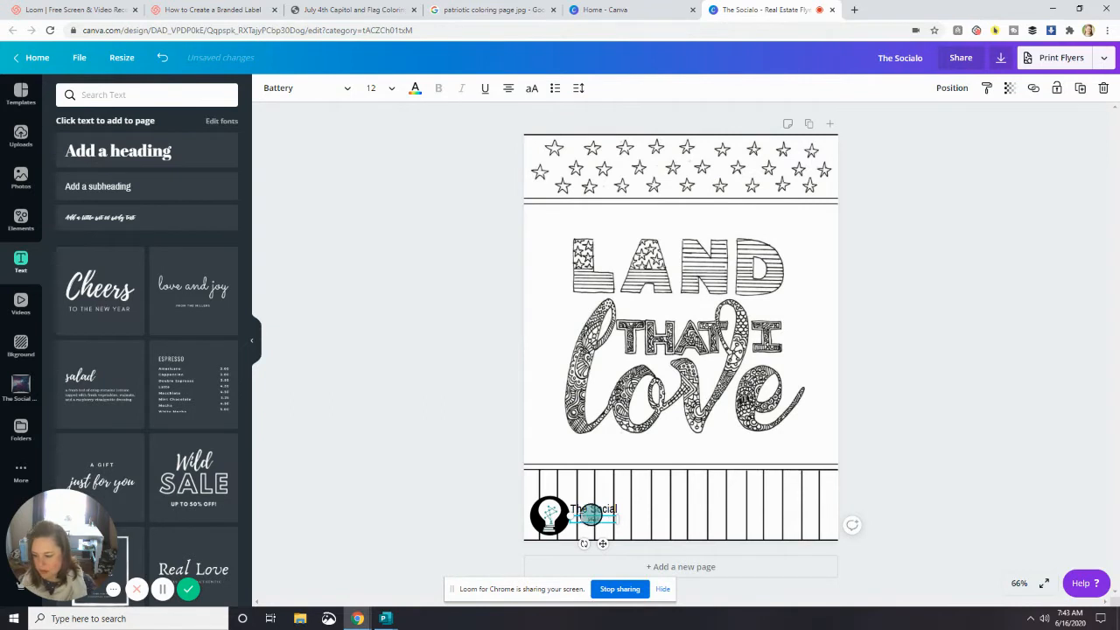
pyautogui.moveTo(572, 515); pyautogui.dragTo(510, 475)
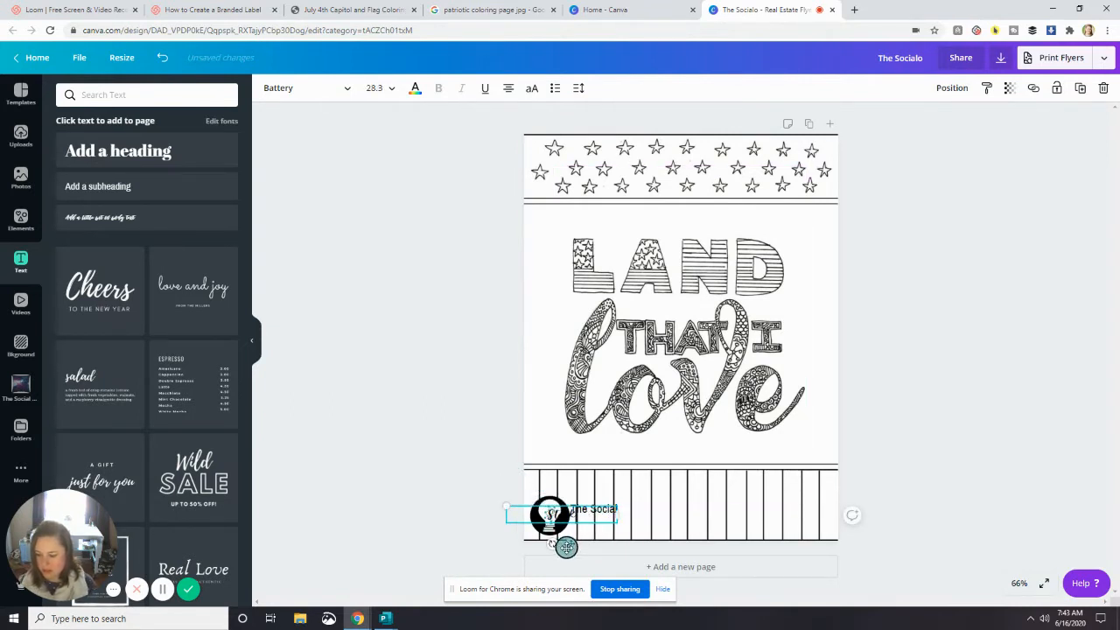
pyautogui.moveTo(569, 544); pyautogui.dragTo(600, 555)
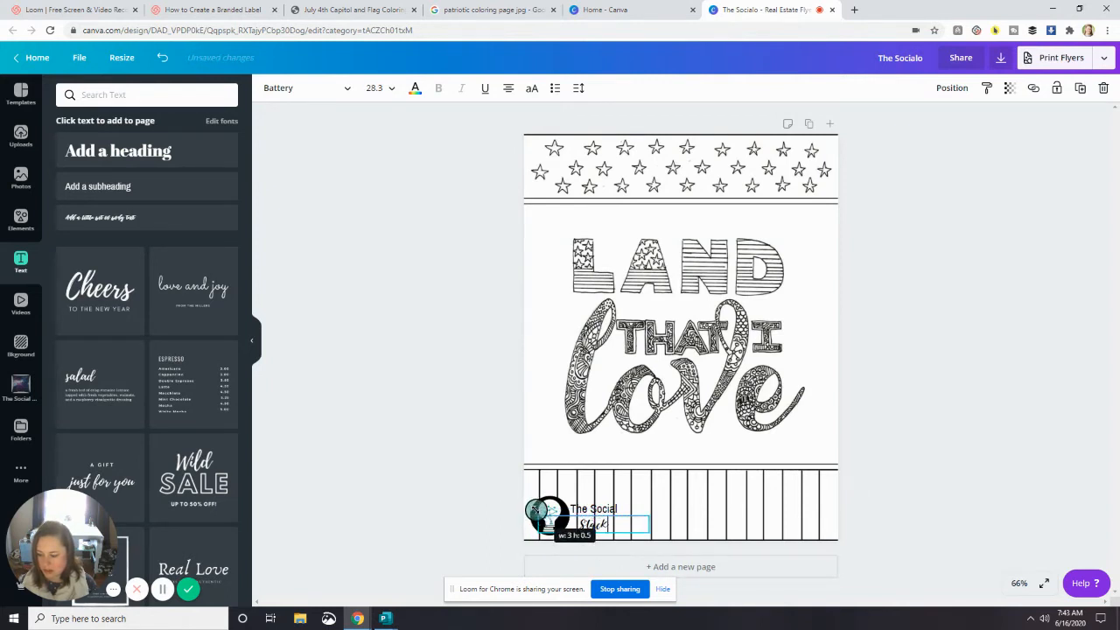
pyautogui.click(924, 430)
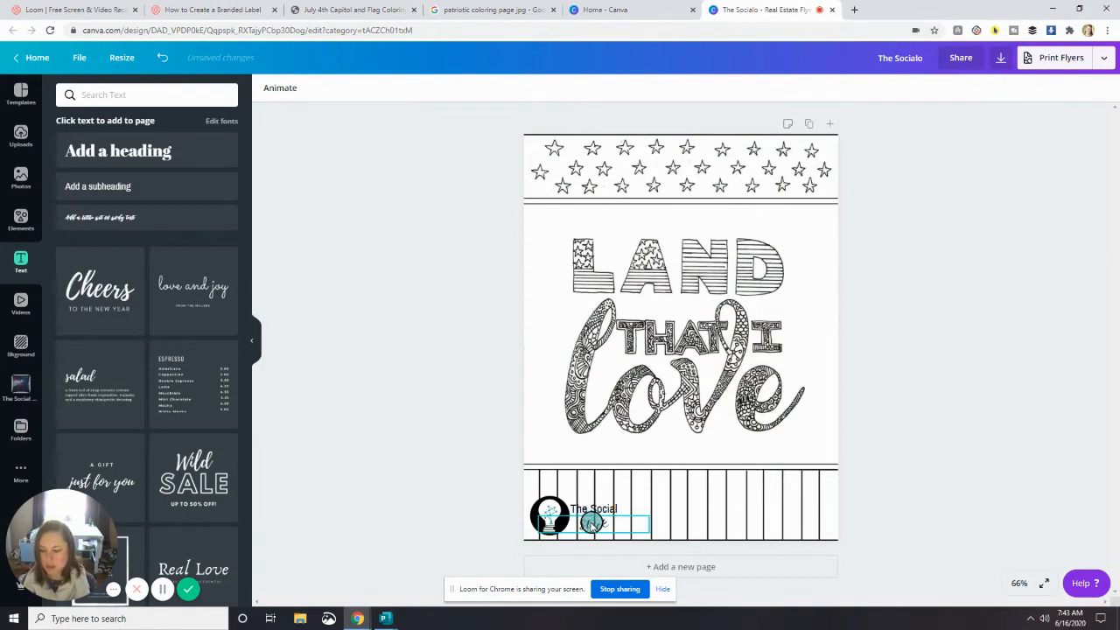
# - Fine-tune the size of the "Stack" text to 29.3 and deselect everything on the page
pyautogui.click(593, 523)
pyautogui.moveTo(537, 518); pyautogui.dragTo(541, 517)
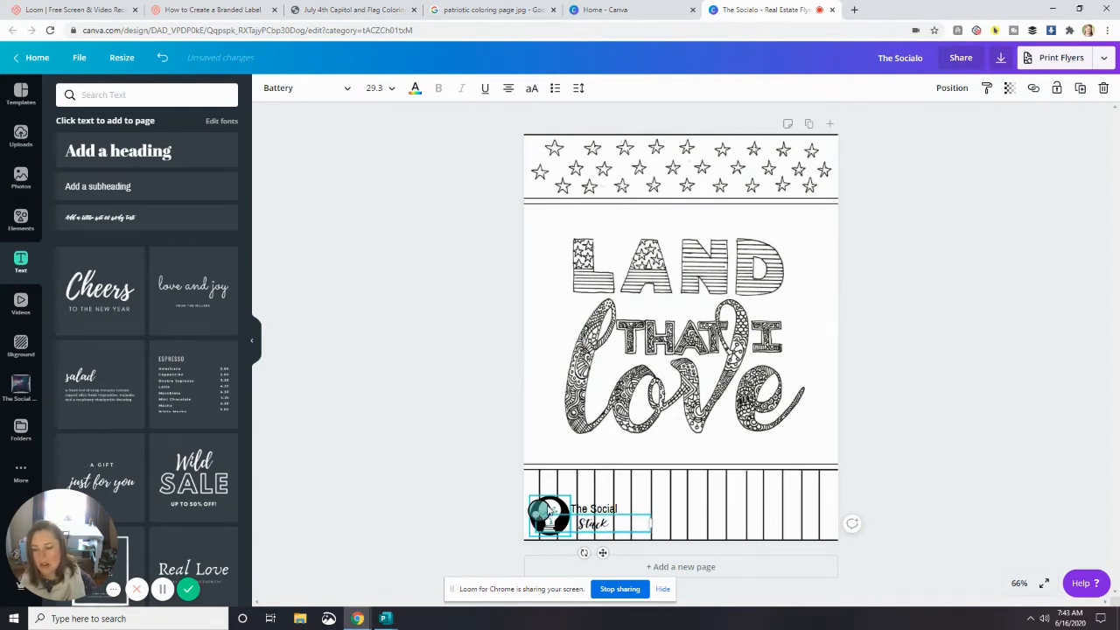
pyautogui.click(711, 223)
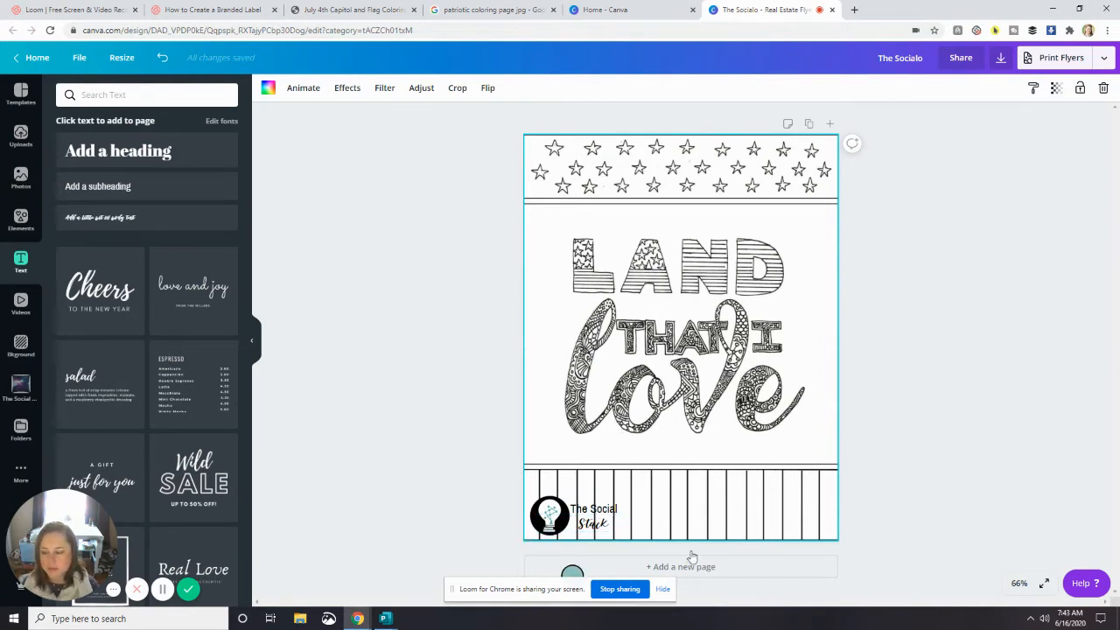
pyautogui.click(918, 385)
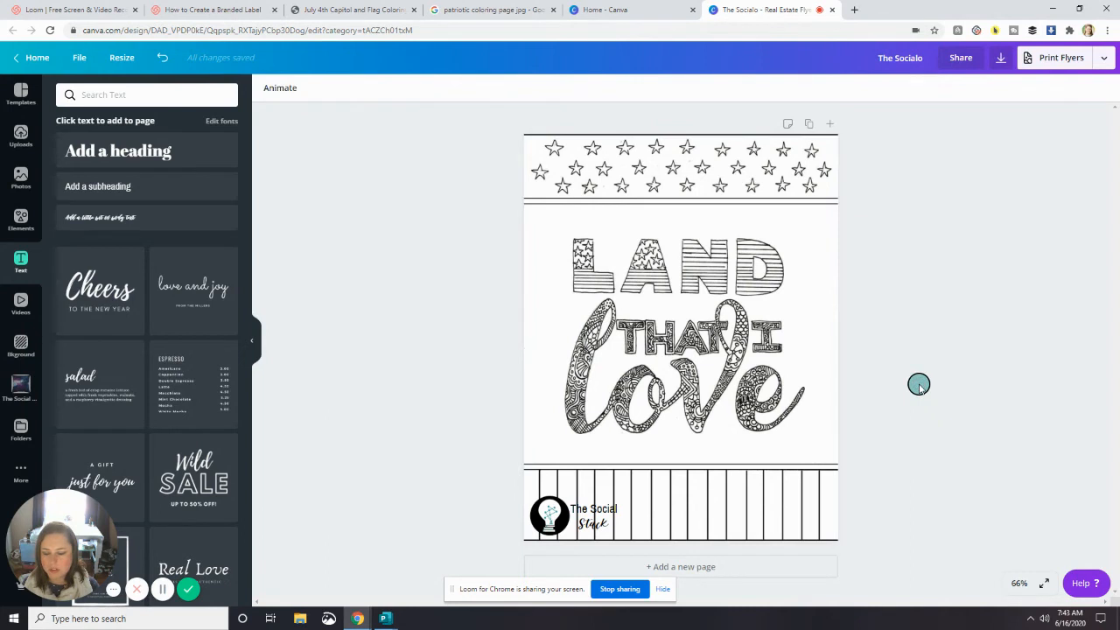
# - Rename the design "Coloring Page"
pyautogui.click(910, 57)
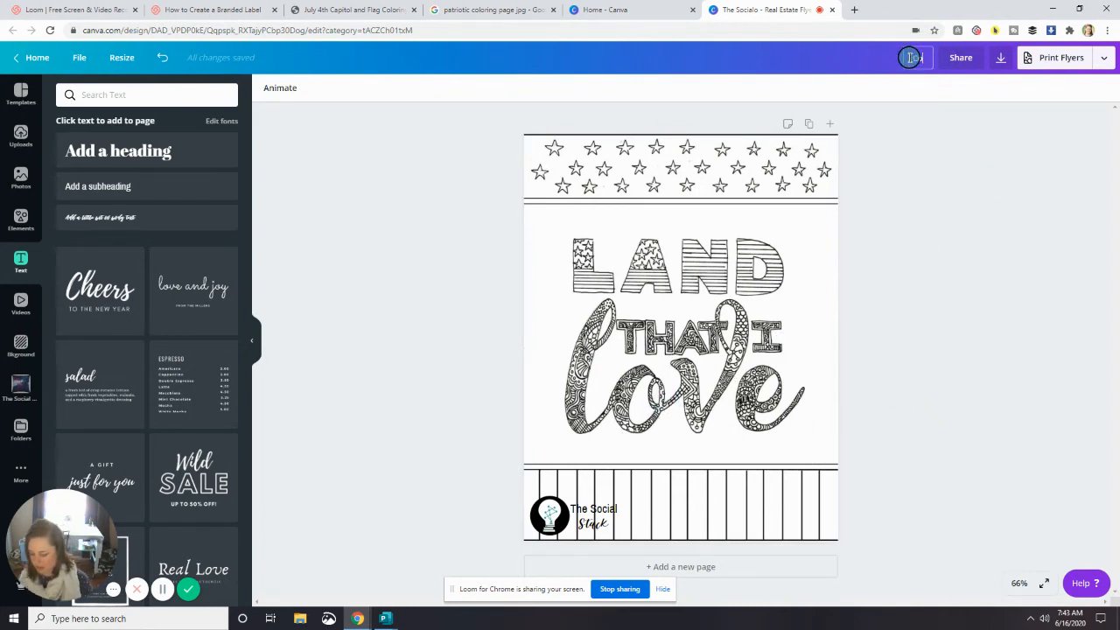
pyautogui.write('Coloring Page')
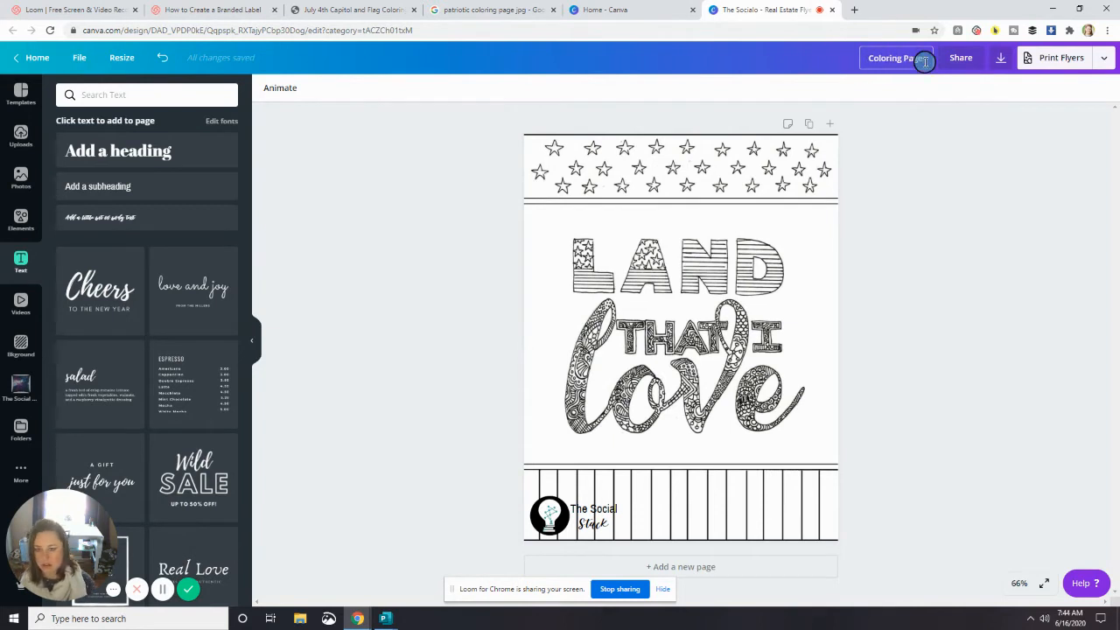
pyautogui.press('Return')
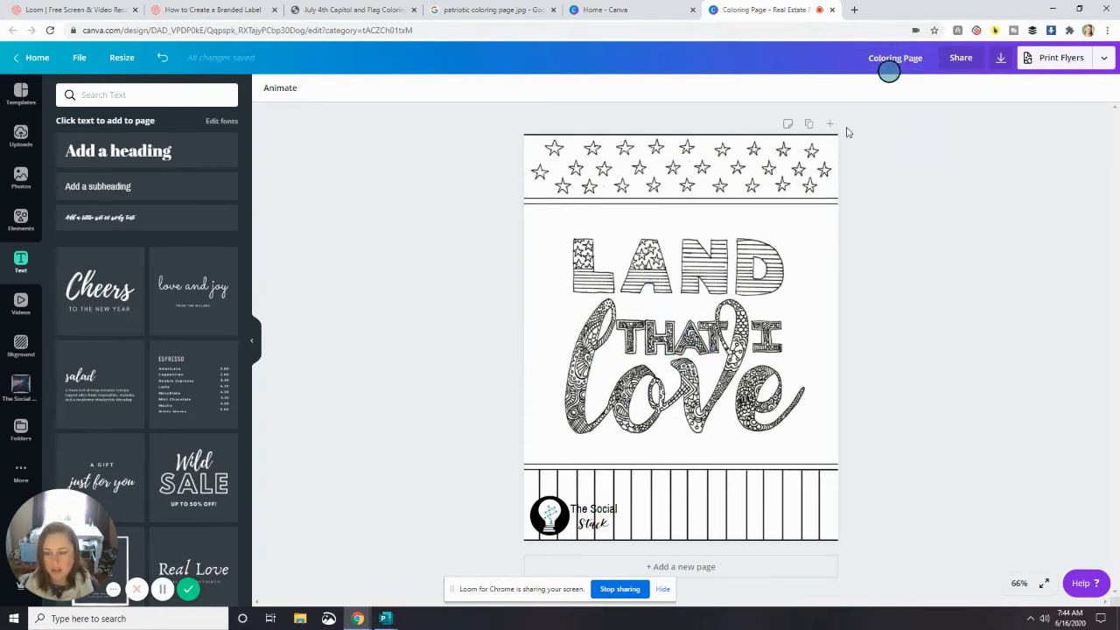
# - Download the design as a PDF Print file and open Coloring Page.pdf to check the whole page
pyautogui.click(1003, 61)
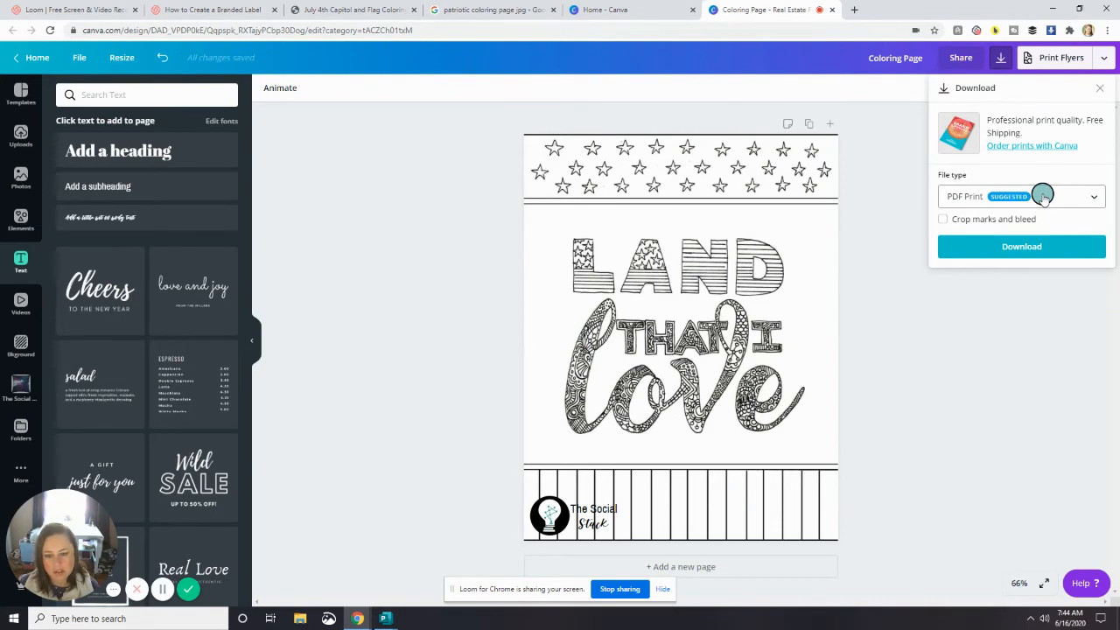
pyautogui.click(1042, 249)
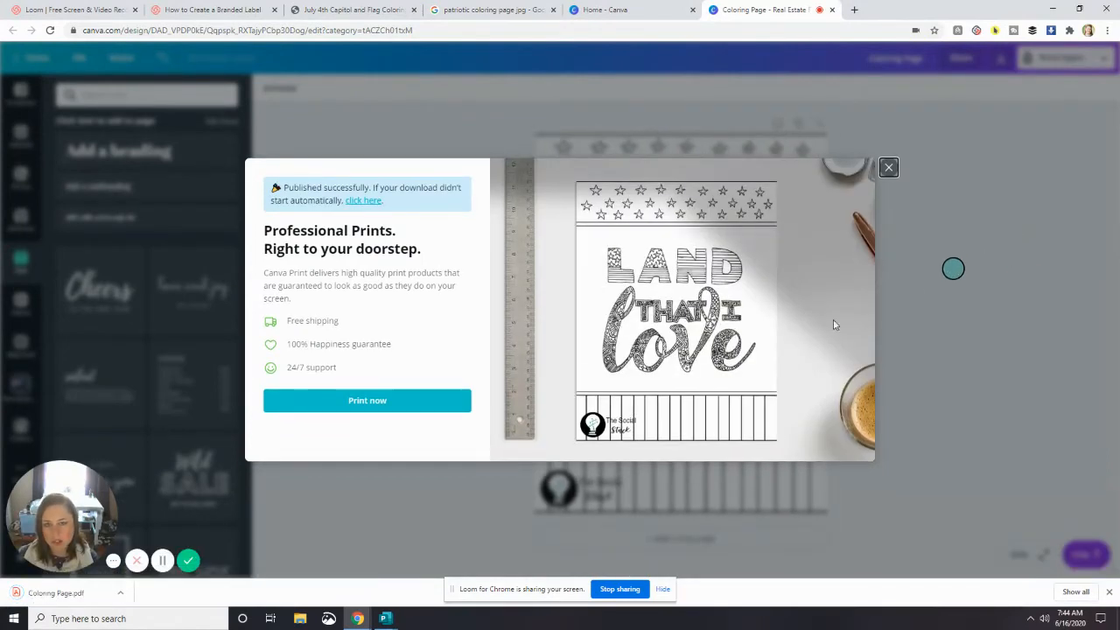
pyautogui.click(48, 594)
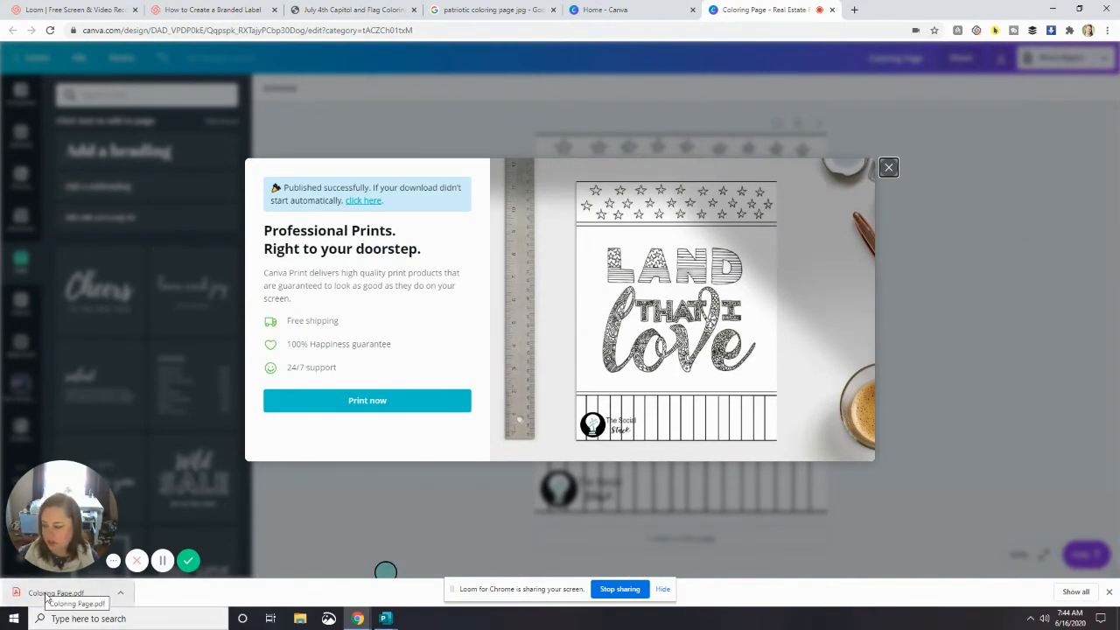
pyautogui.scroll(-3, 648, 362)
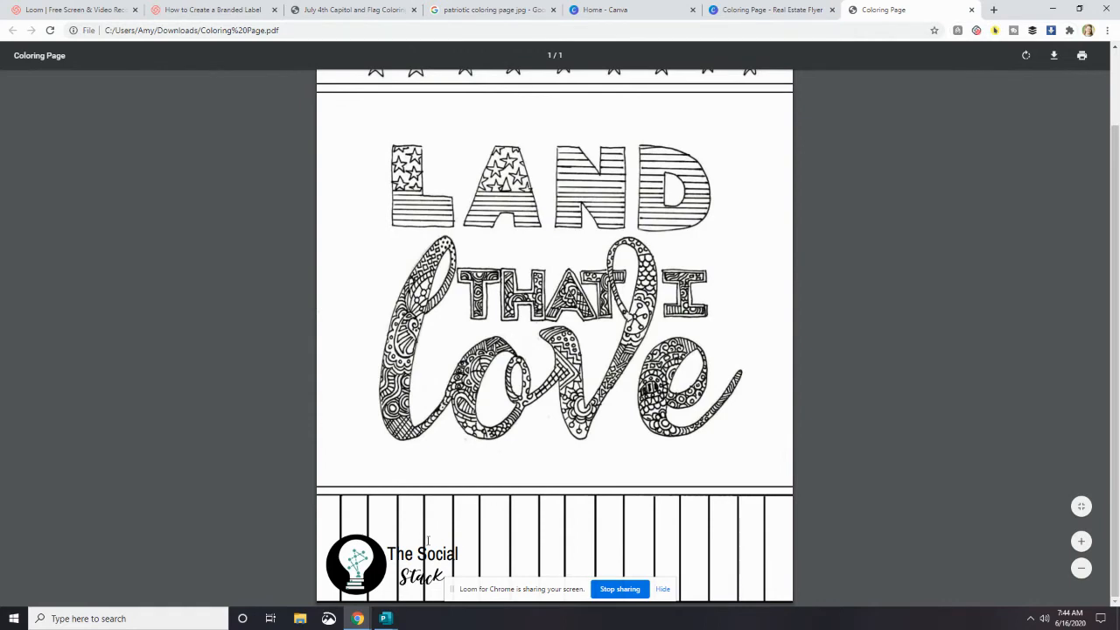
pyautogui.scroll(2, 685, 232)
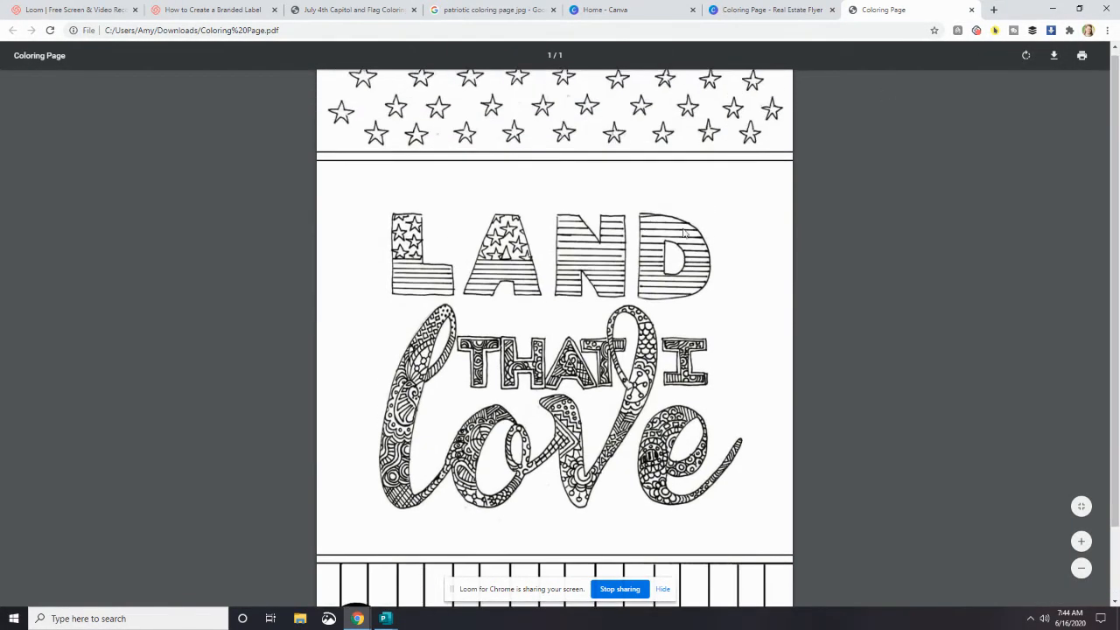
pyautogui.scroll(-2, 685, 233)
pyautogui.click(1081, 56)
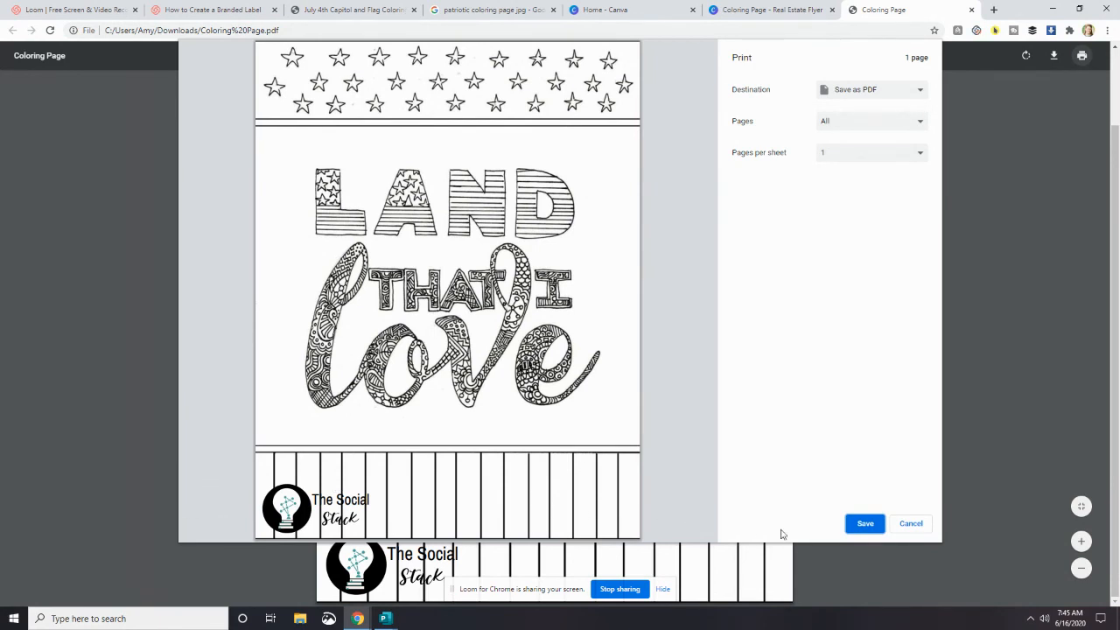
pyautogui.click(862, 523)
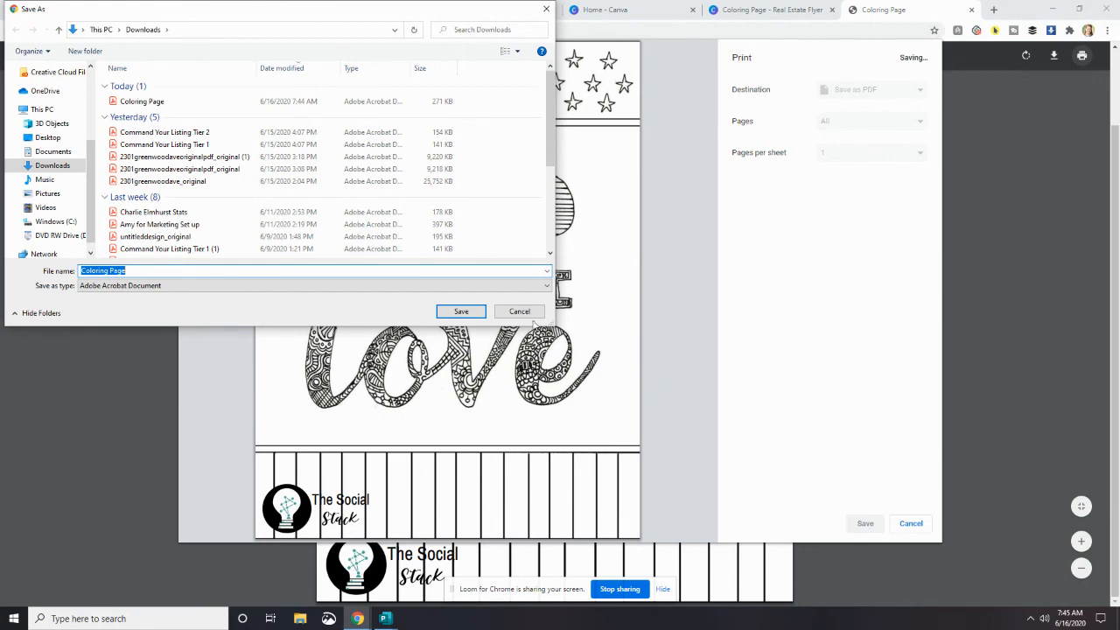
pyautogui.click(519, 312)
pyautogui.click(909, 523)
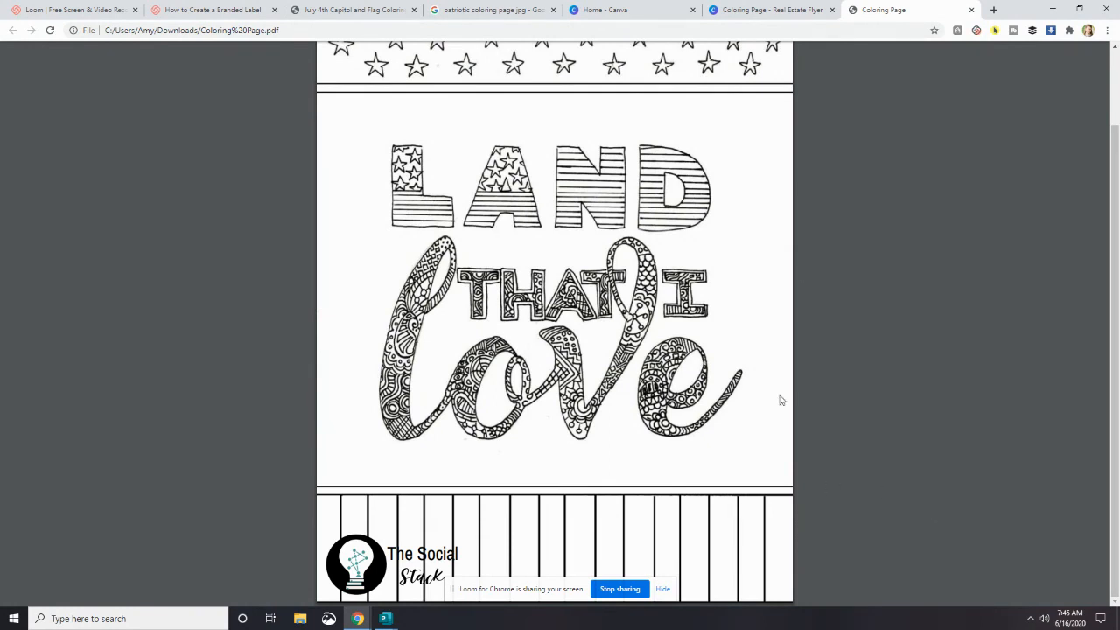
# - Switch to the Loom page of the video "How to Create a Branded Label"
pyautogui.click(193, 12)
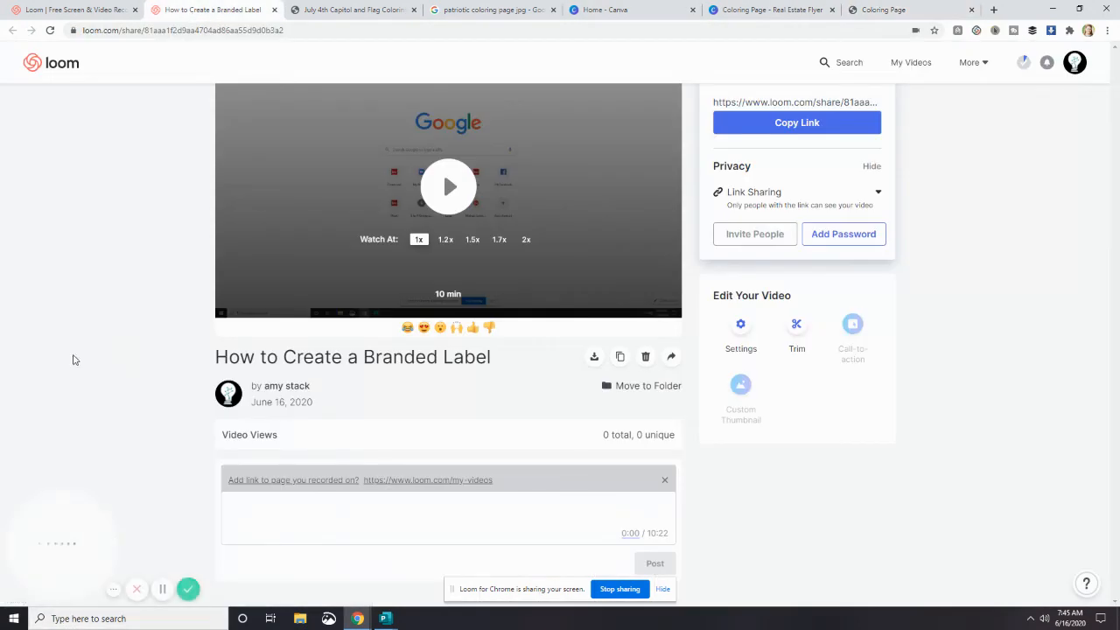